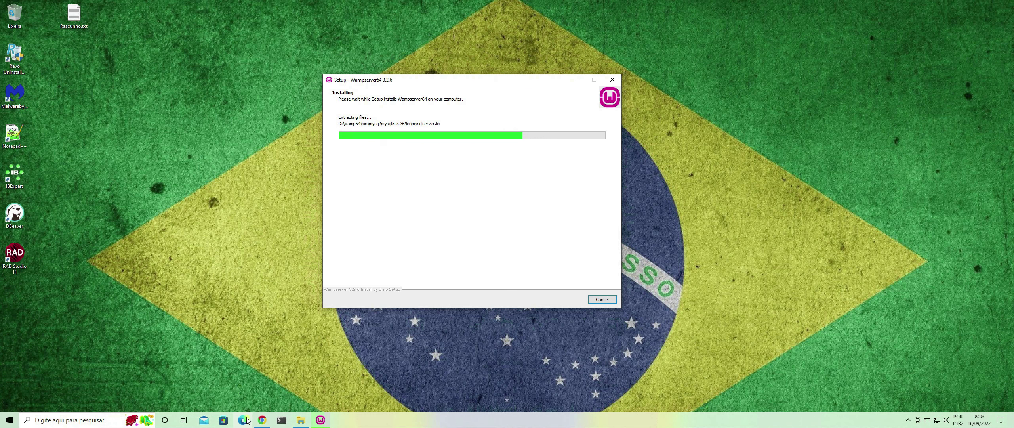
Choose chrome.exe from Arquivos de Programas\Google\Chrome\Application as Wampserver's default browser instead of Internet Explorer.
mouse_move(261, 426)
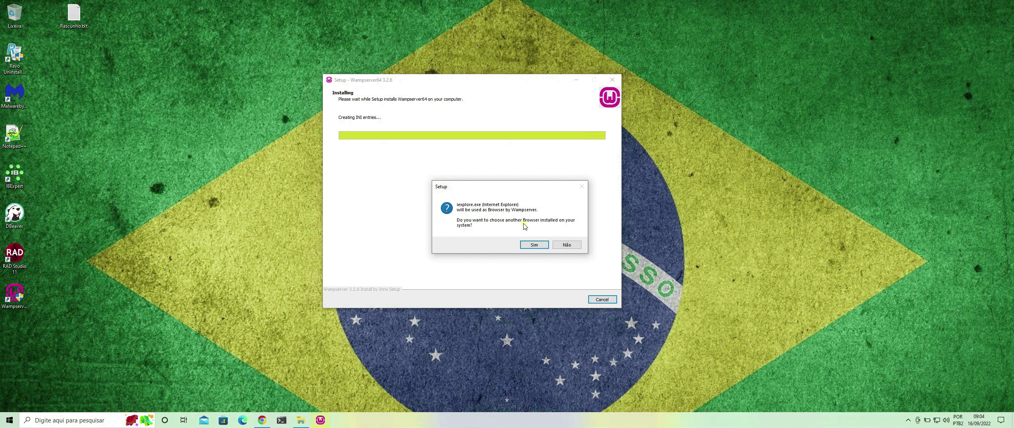
click(533, 244)
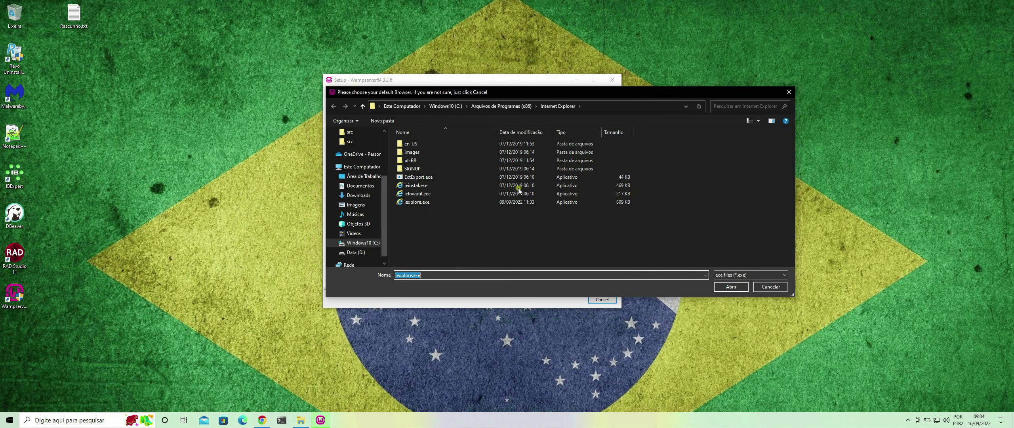
click(453, 109)
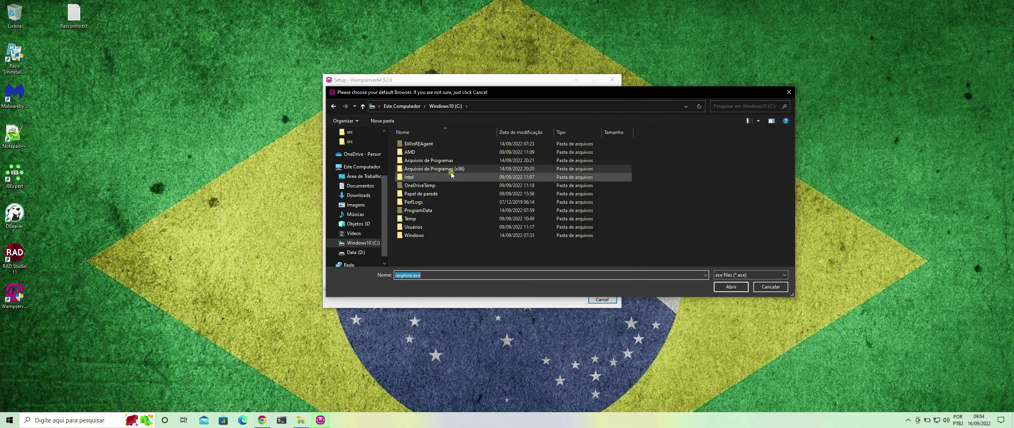
double_click(452, 161)
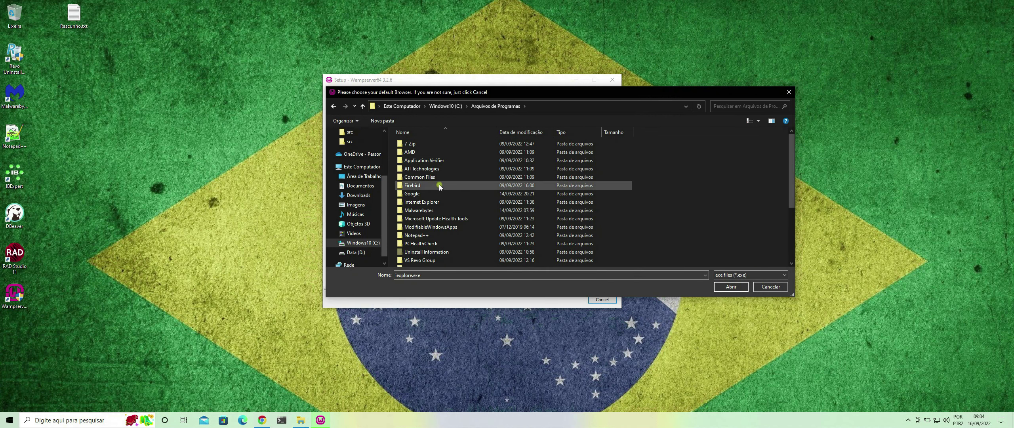
double_click(420, 193)
double_click(420, 145)
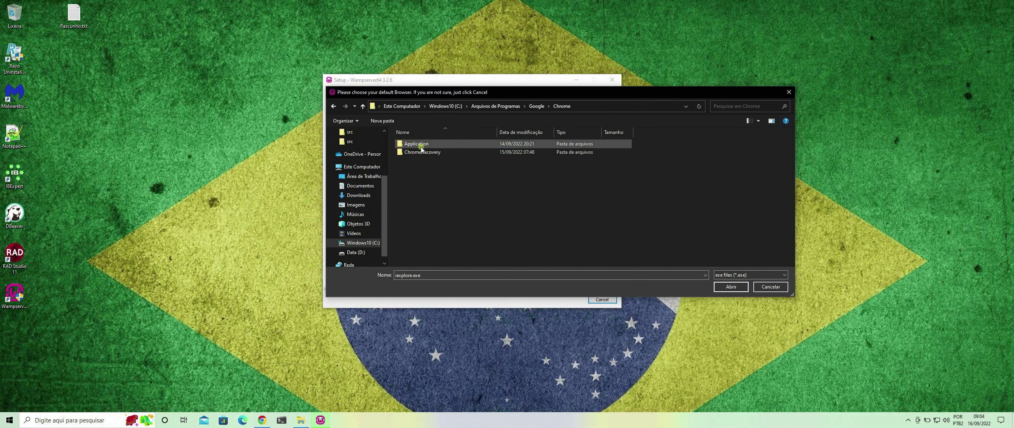
click(412, 147)
double_click(412, 147)
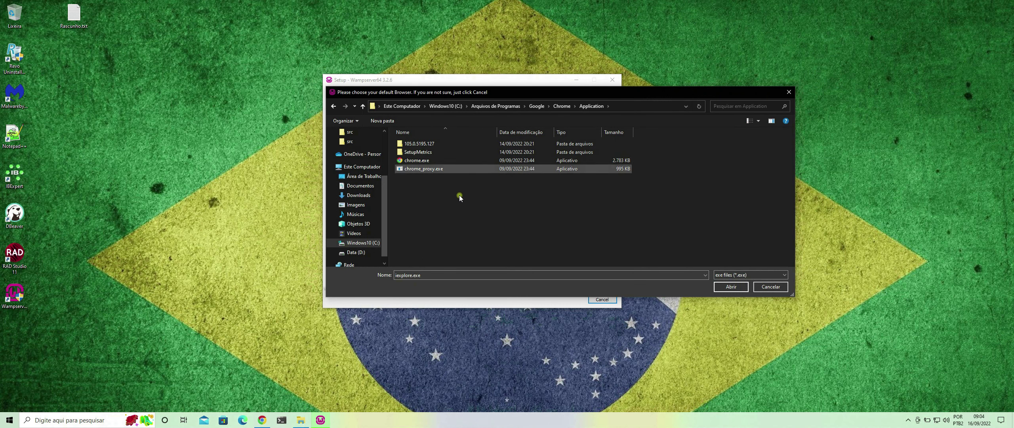
double_click(413, 163)
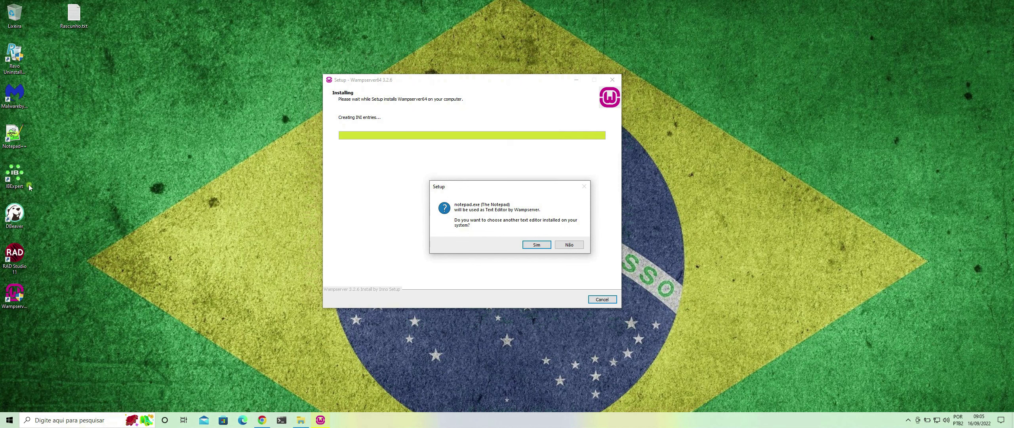
Choose notepad++.exe from Arquivos de Programas\Notepad++ as Wampserver's text editor and finish the setup.
click(535, 243)
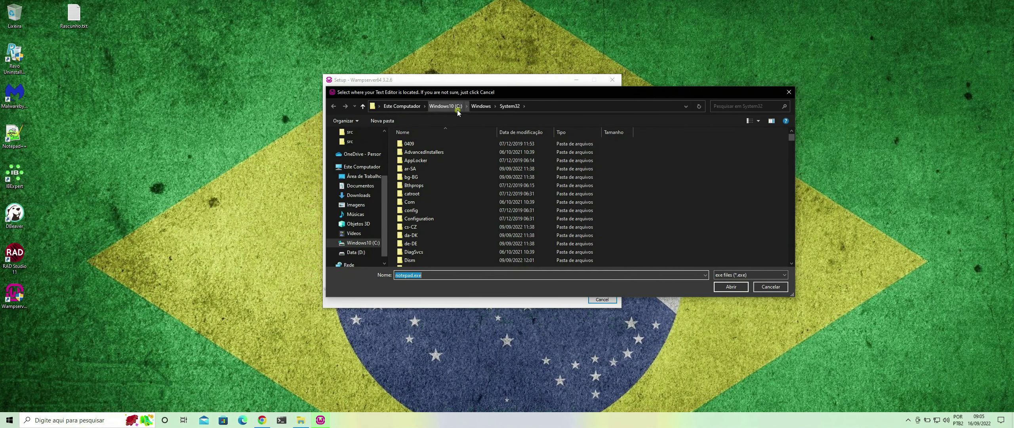
click(447, 110)
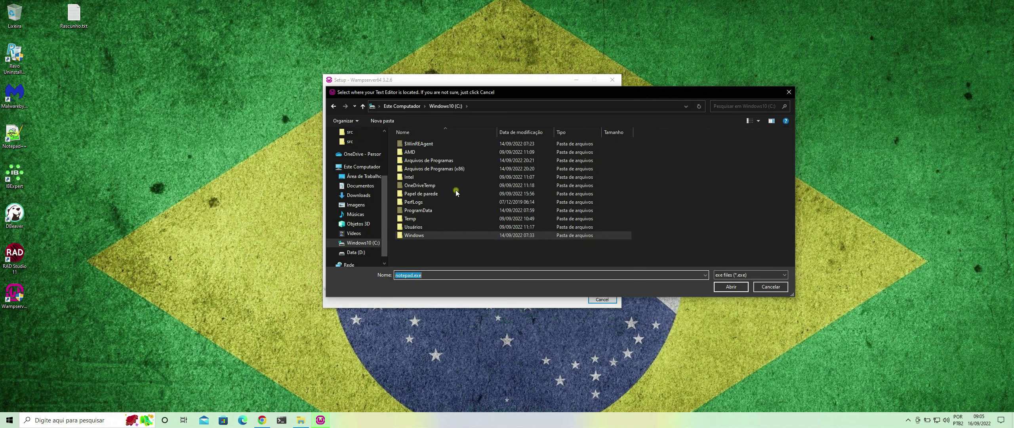
double_click(451, 164)
scroll(452, 206, down, 2)
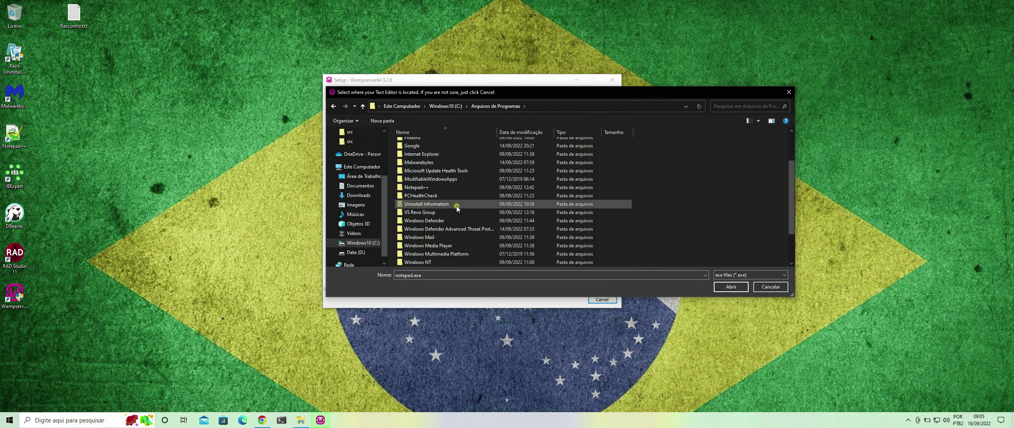
double_click(416, 188)
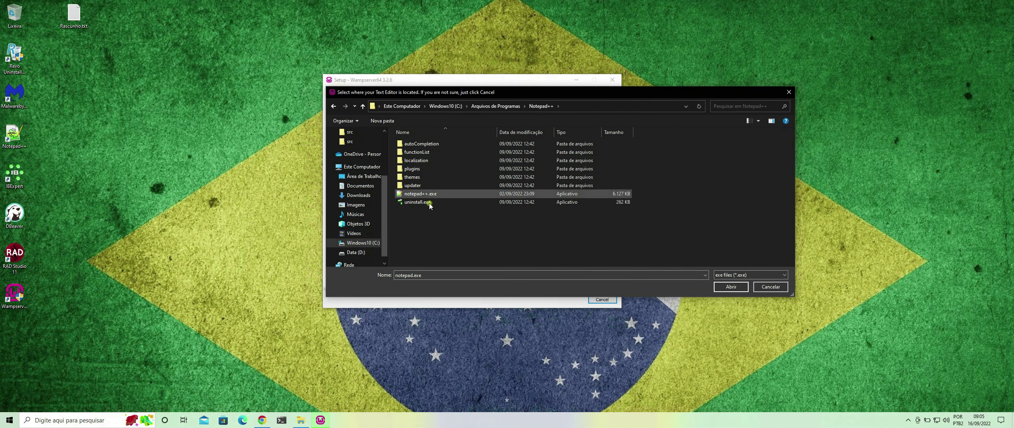
double_click(414, 193)
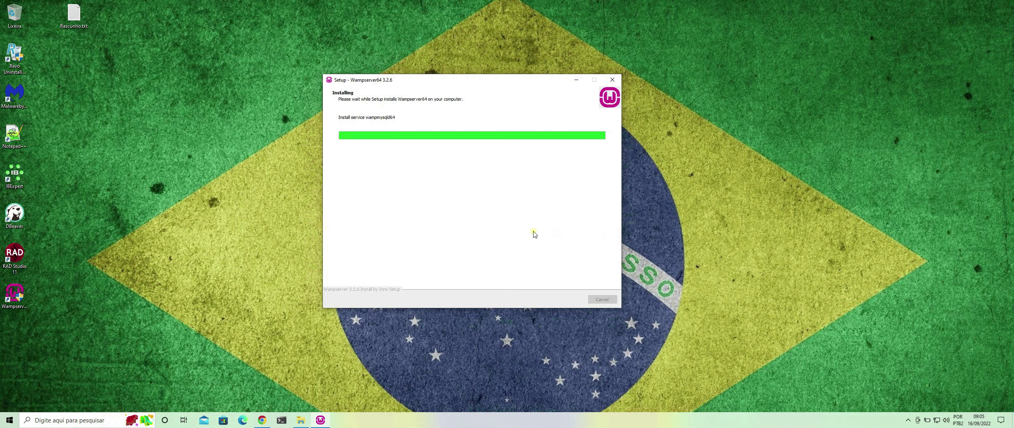
click(569, 299)
click(569, 300)
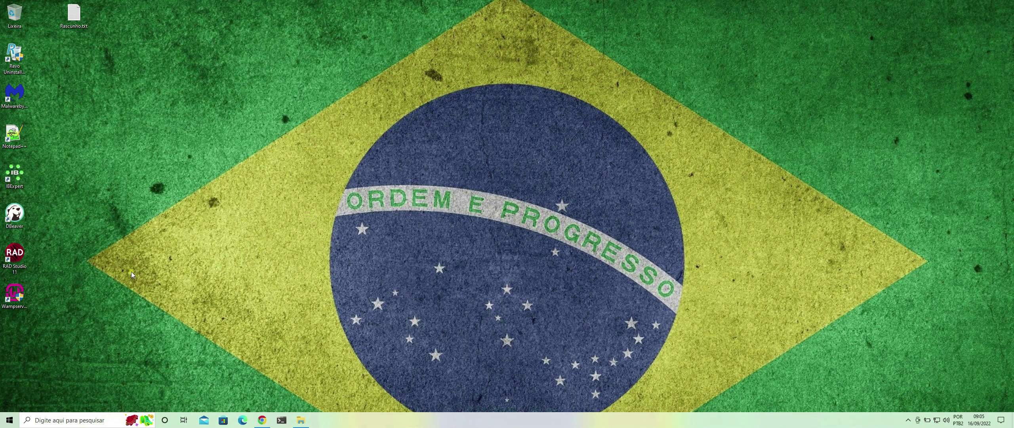
Launch Wampserver64 from the desktop with permission to make changes and view its services menu.
double_click(16, 292)
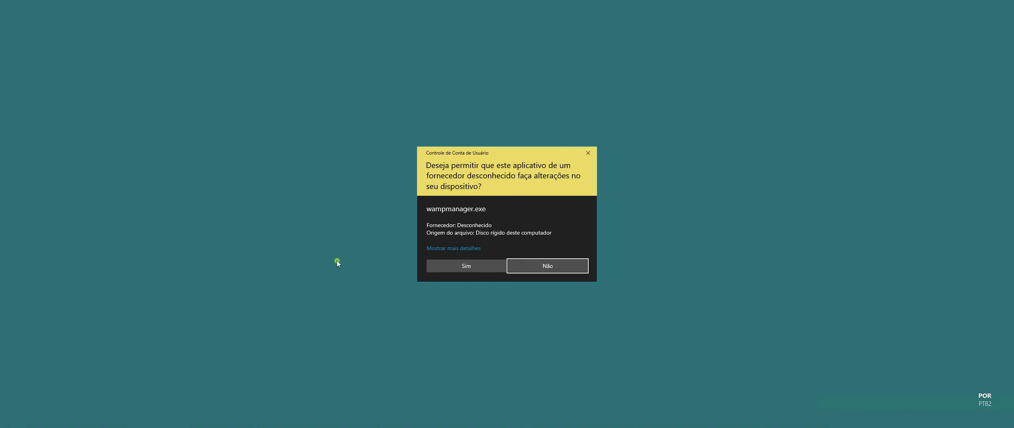
click(471, 266)
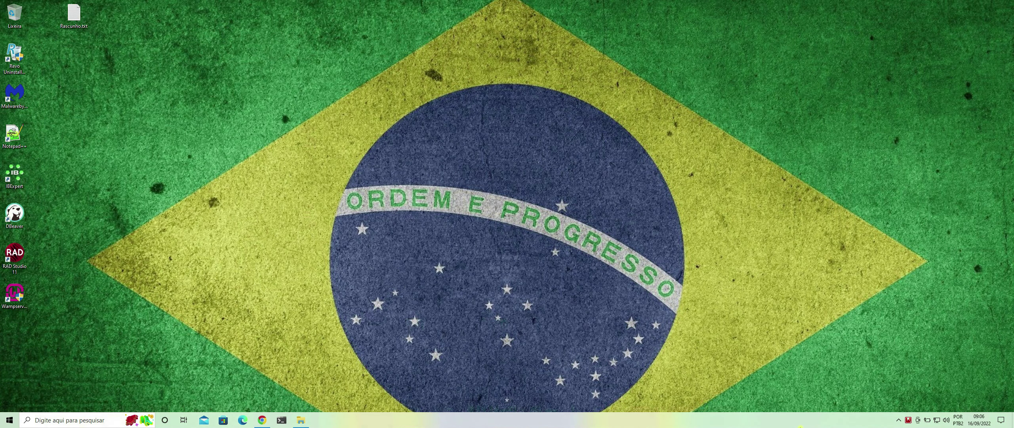
click(909, 420)
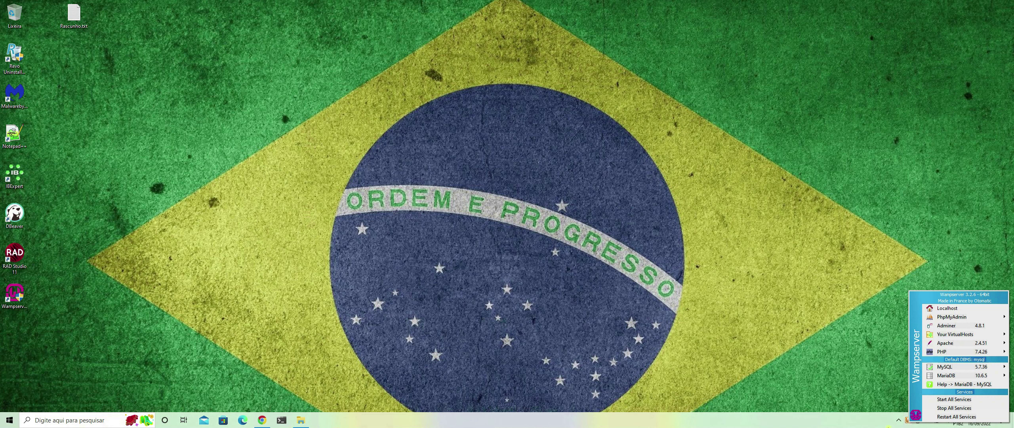
click(897, 424)
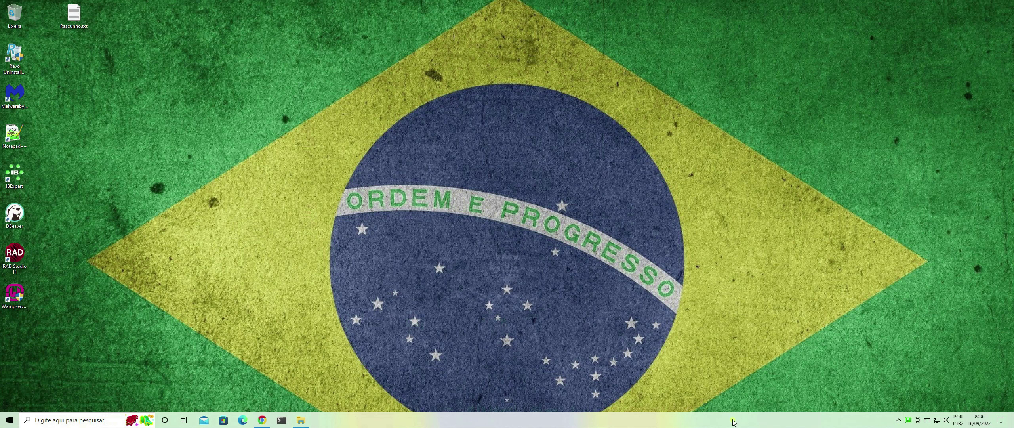
Check for Windows updates in the system's update and security settings, closing the settings window when done.
click(10, 420)
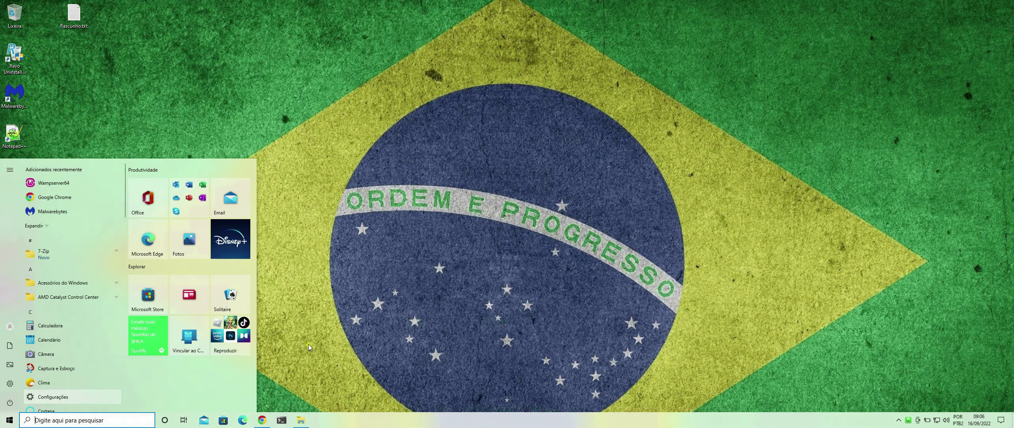
click(10, 383)
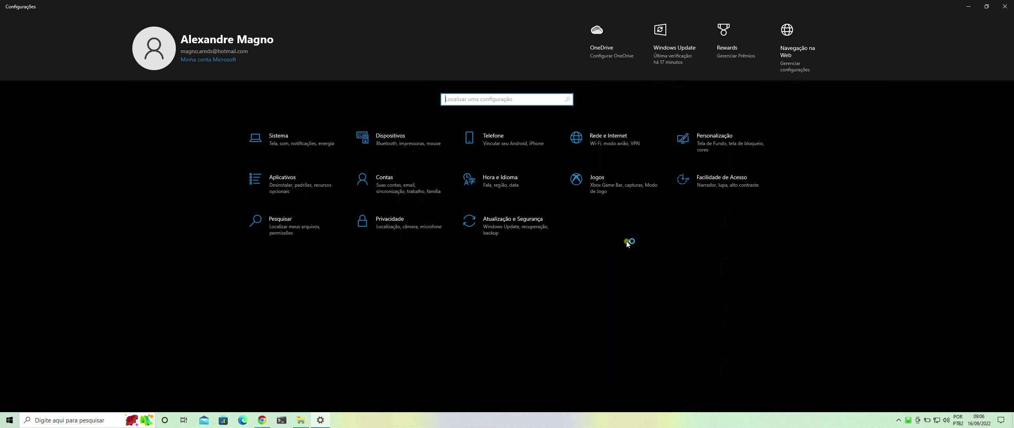
click(517, 229)
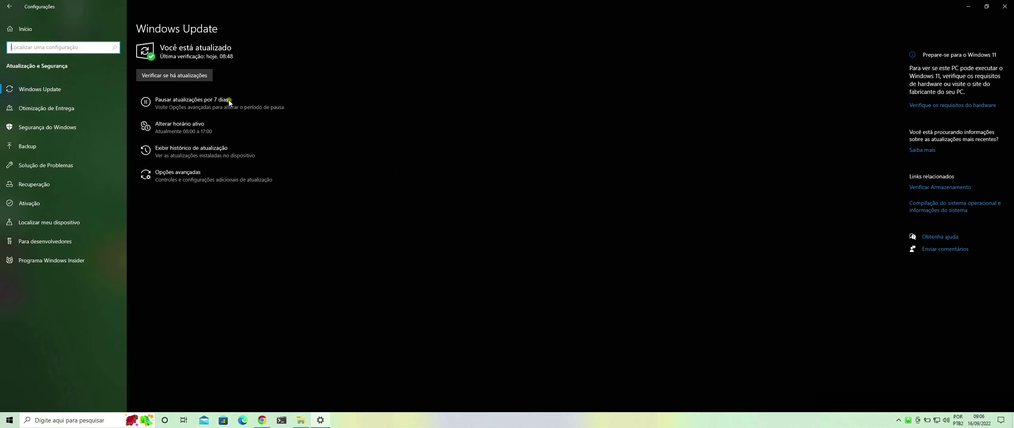
click(167, 75)
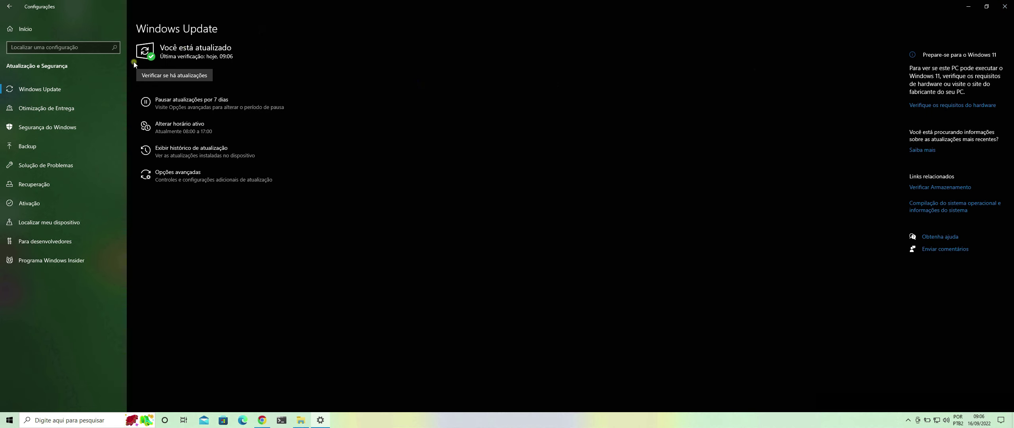
click(1007, 6)
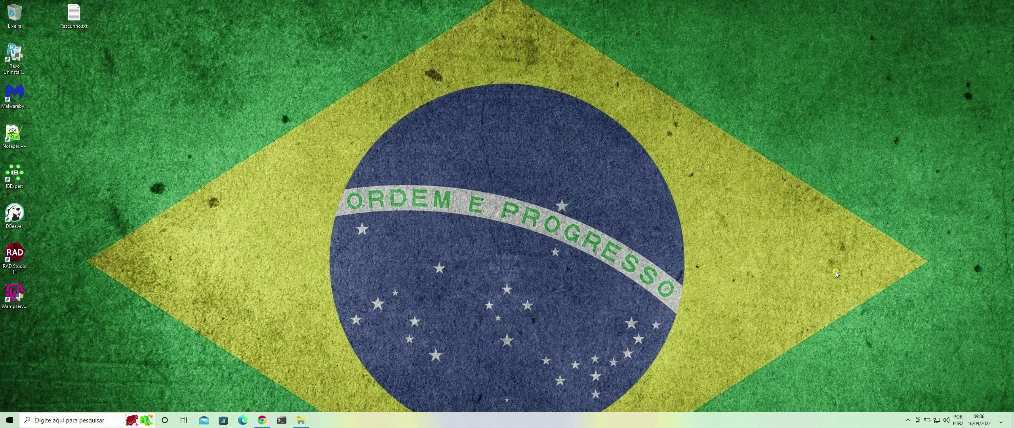
Inspect the hidden notification-area icons for Wampserver's status.
click(908, 420)
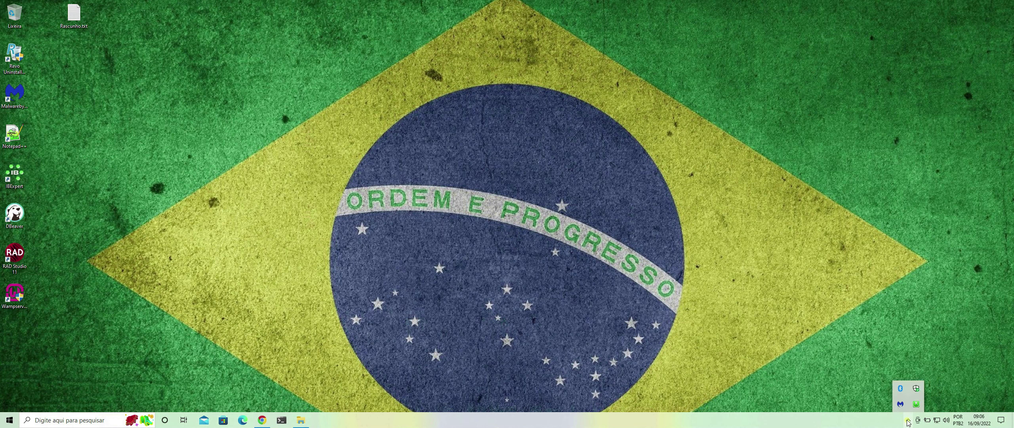
click(908, 420)
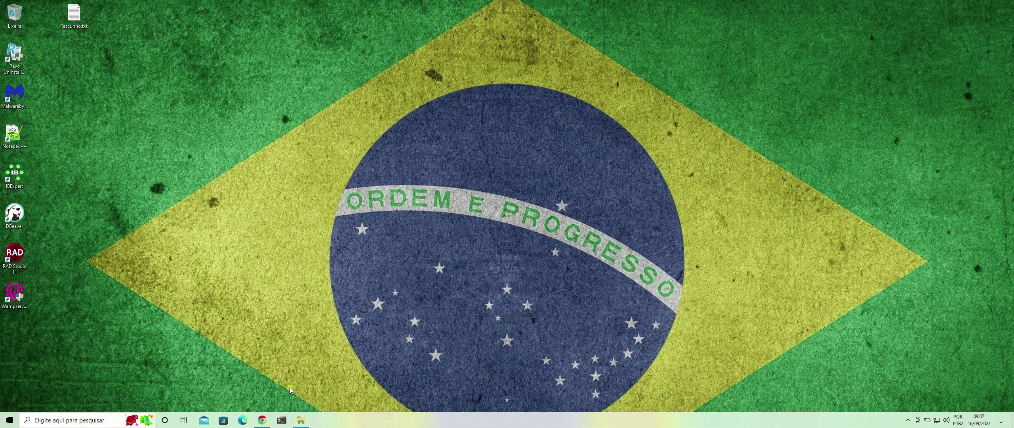
click(909, 420)
click(196, 308)
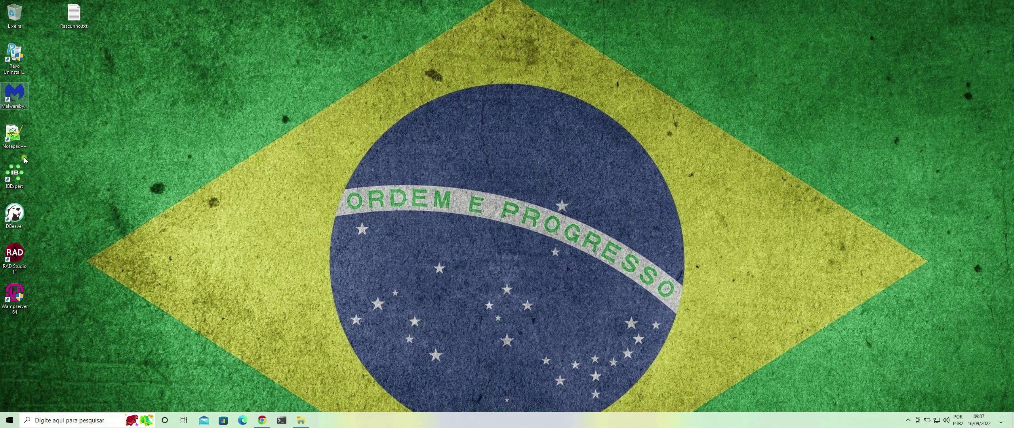
Open the list of installed programs through Painel de Controle.
click(30, 423)
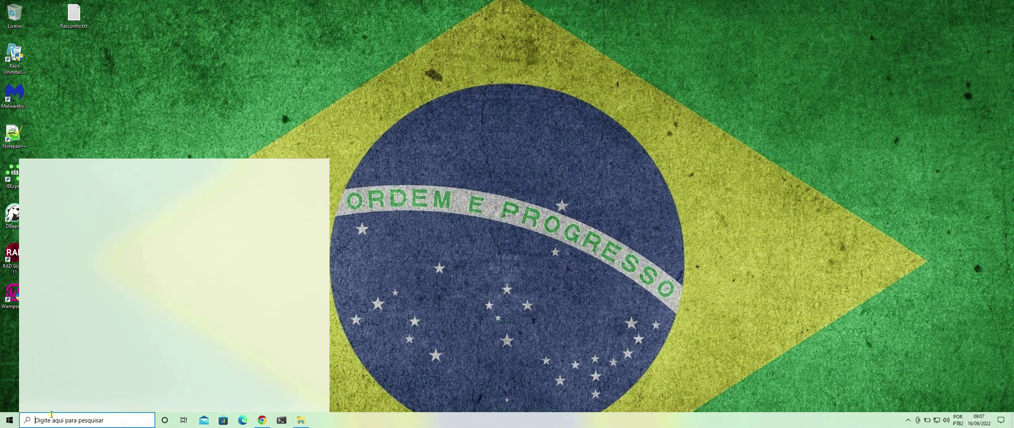
text(pai)
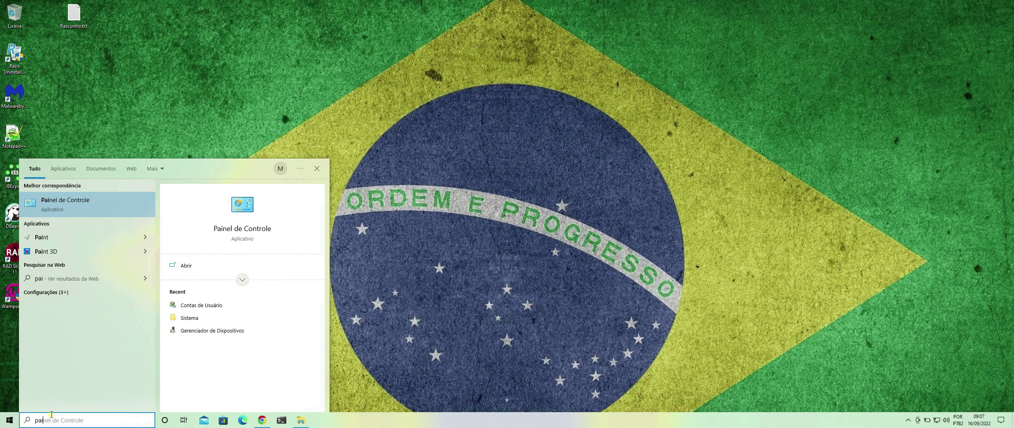
key(Return)
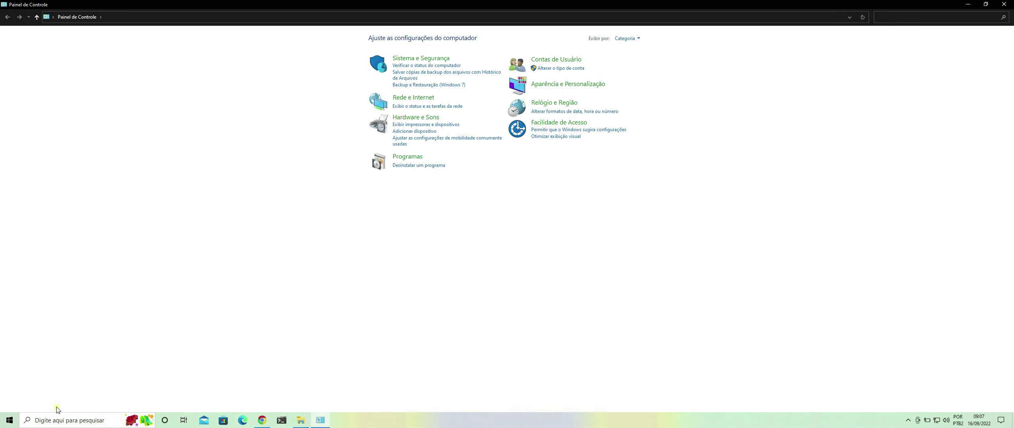
click(424, 165)
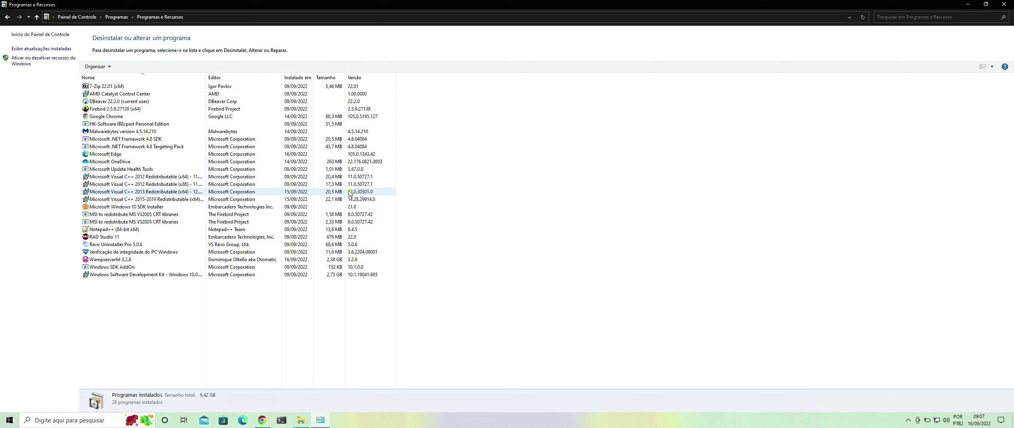
Uninstall Wampserver64 3.2.6 with all its components, permitting the changes and confirming deletion of its installation folder.
click(108, 260)
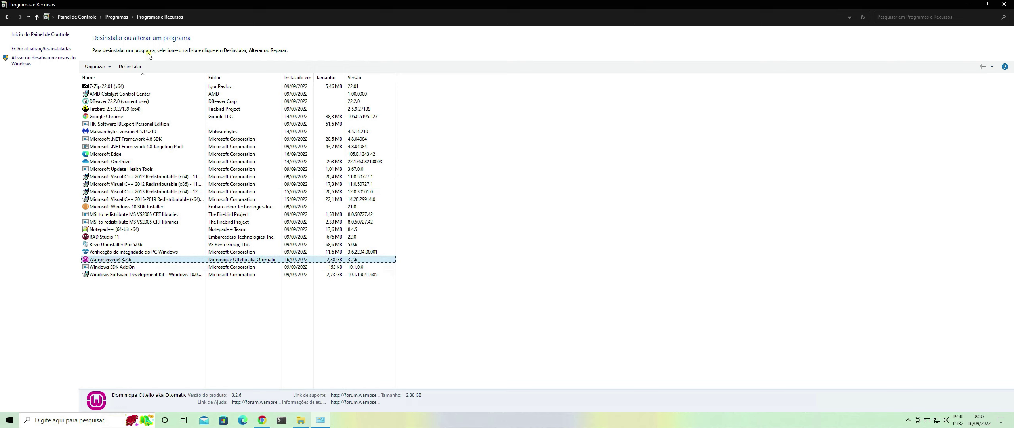
click(135, 66)
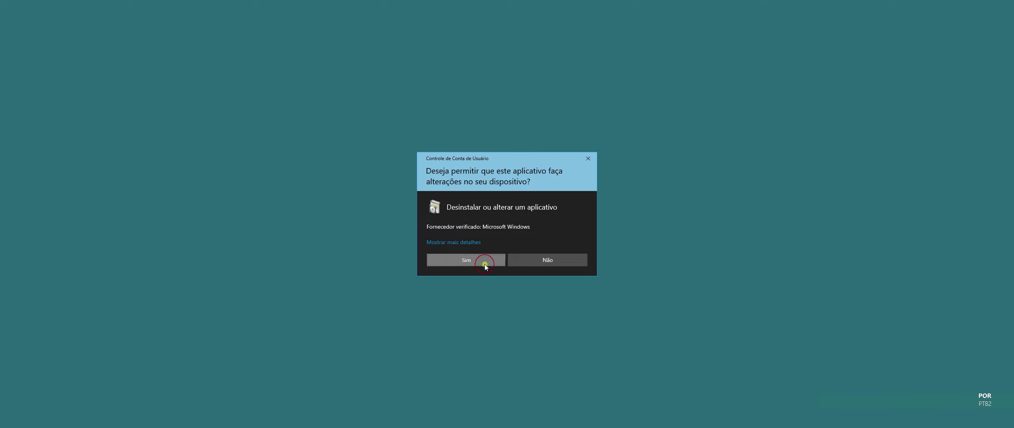
click(440, 260)
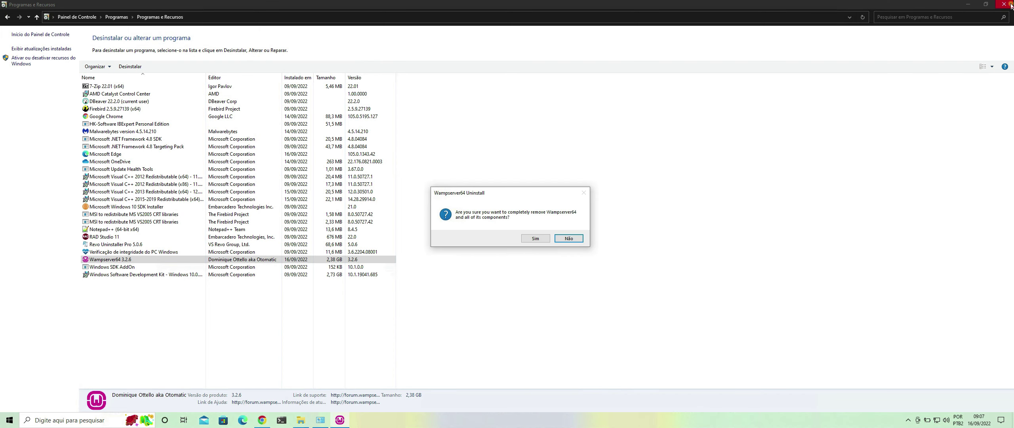
click(1005, 4)
click(546, 239)
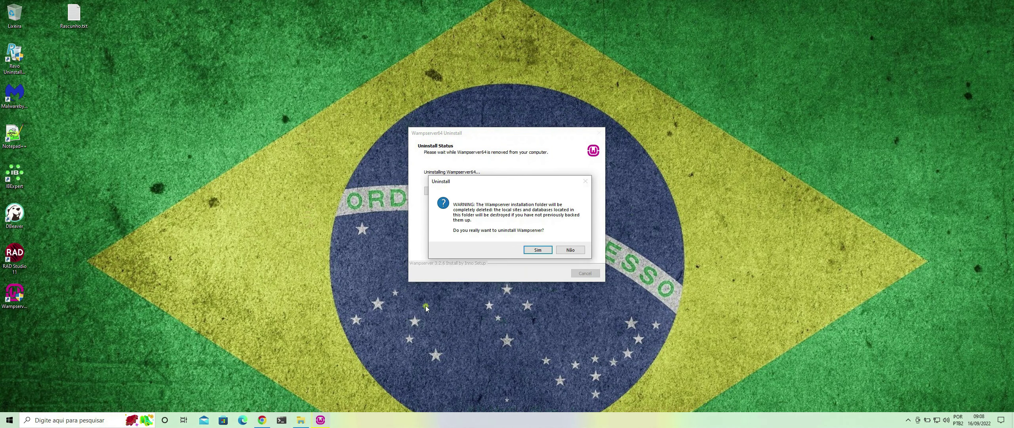
click(537, 251)
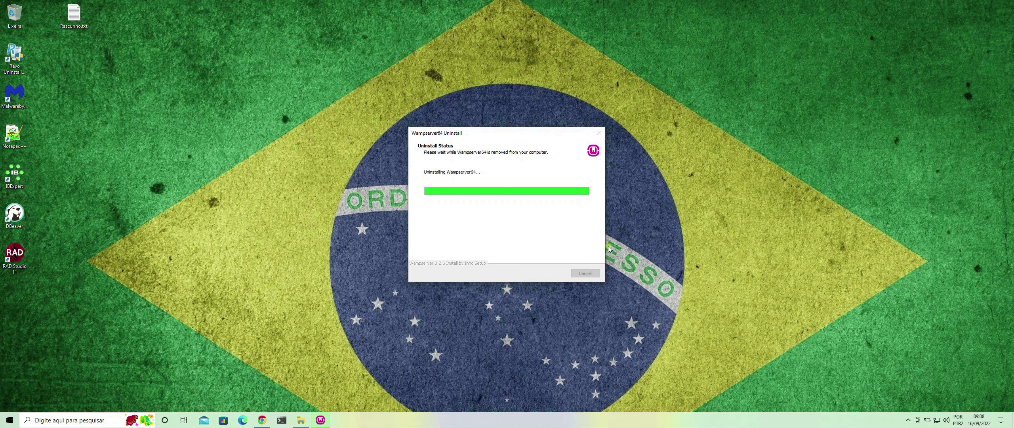
click(570, 242)
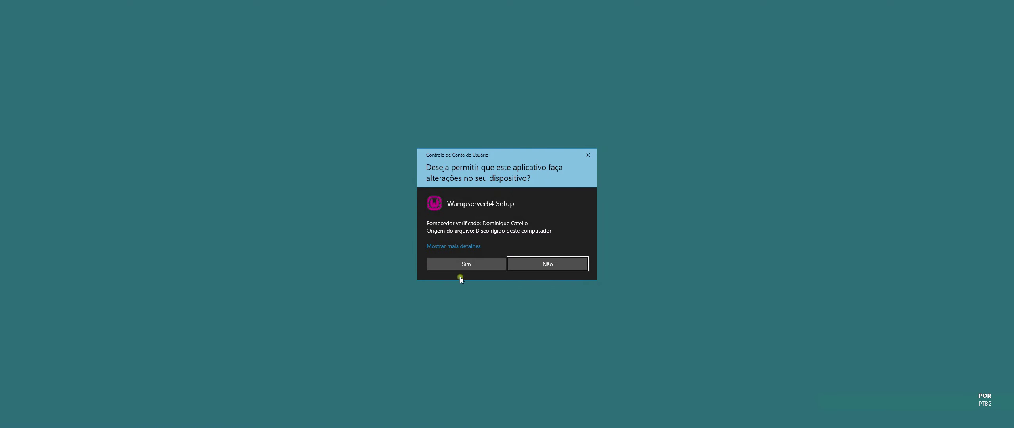
Start the Wampserver64 3.2.6 setup, permitting the changes, confirming the setup language and accepting the license agreement.
click(466, 264)
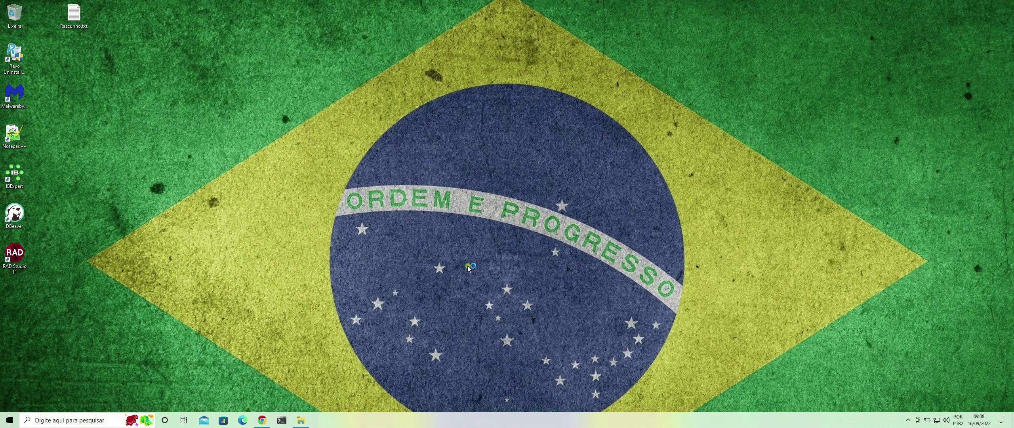
click(526, 231)
click(436, 263)
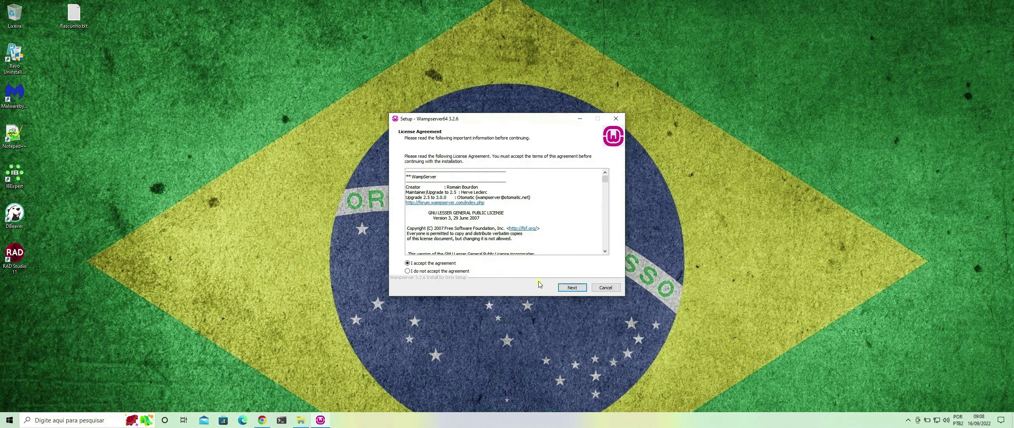
click(571, 287)
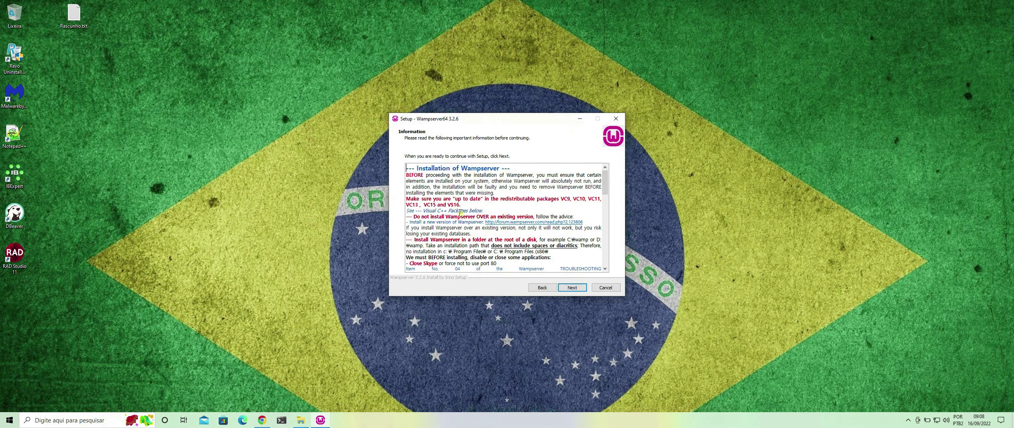
Review the installation prerequisites in the setup and open the download link for the VC11 package (Visual C++ 2012 Update 4).
scroll(459, 215, down, 4)
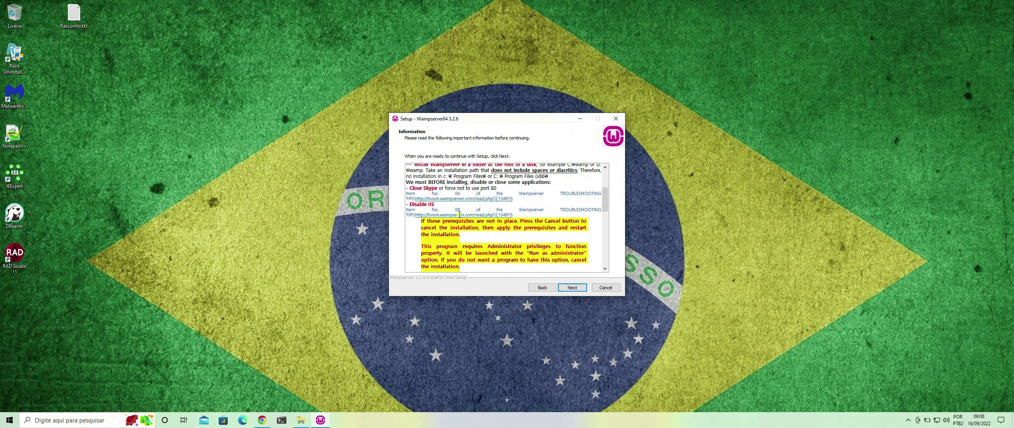
scroll(460, 214, down, 4)
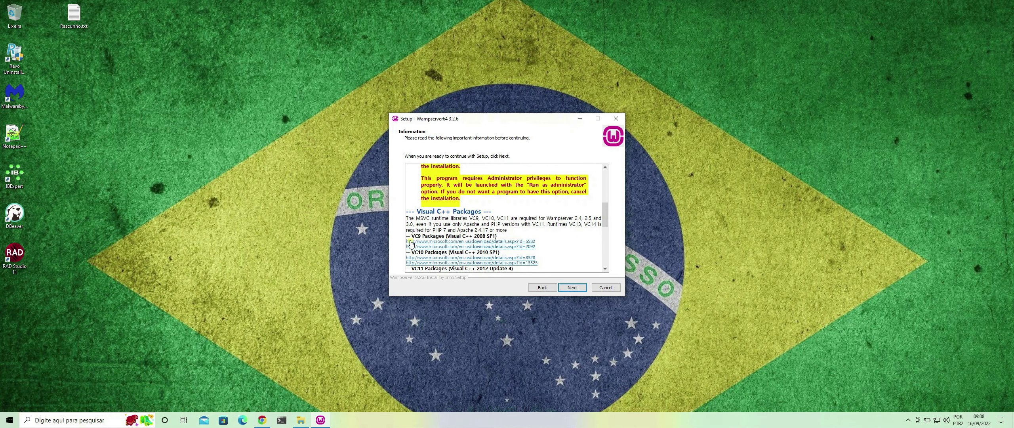
scroll(444, 248, down, 3)
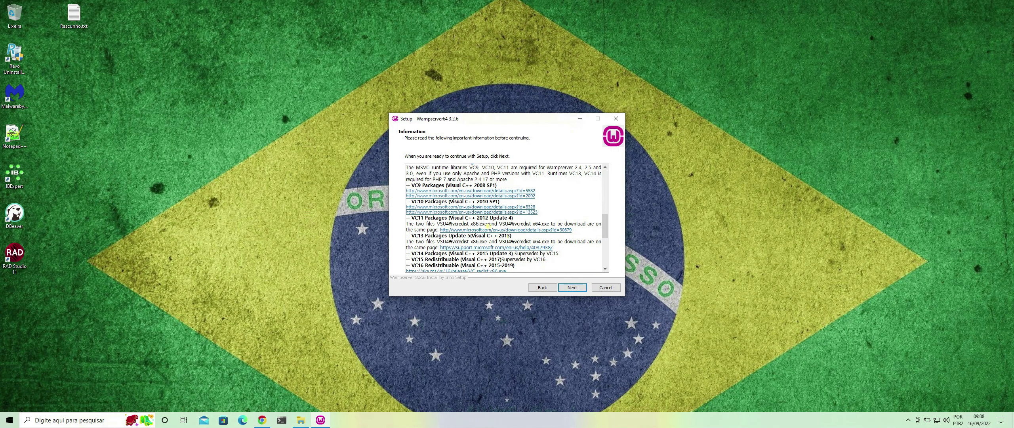
click(531, 231)
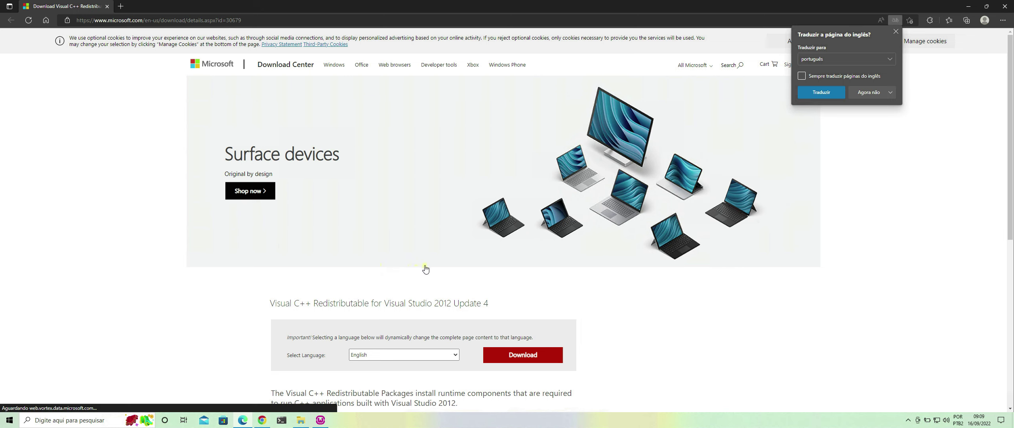
Download VSU_4\vcredist_x64.exe from the Microsoft page, save it in Downloads as vcredist_x64.exe and minimize the browser.
scroll(425, 269, down, 3)
click(535, 242)
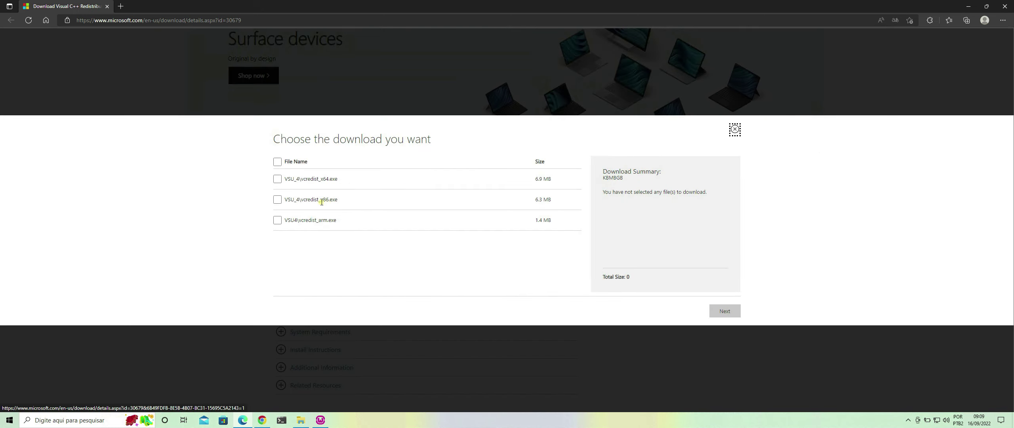
drag(342, 200, 308, 201)
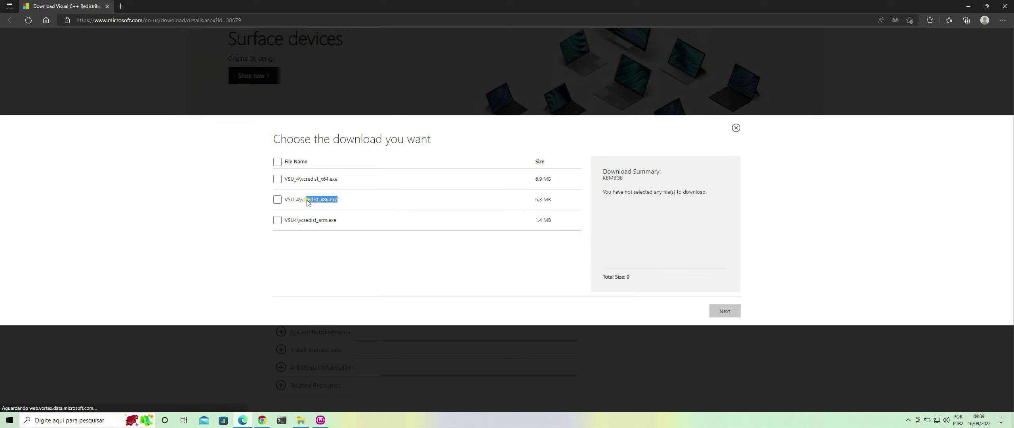
click(331, 190)
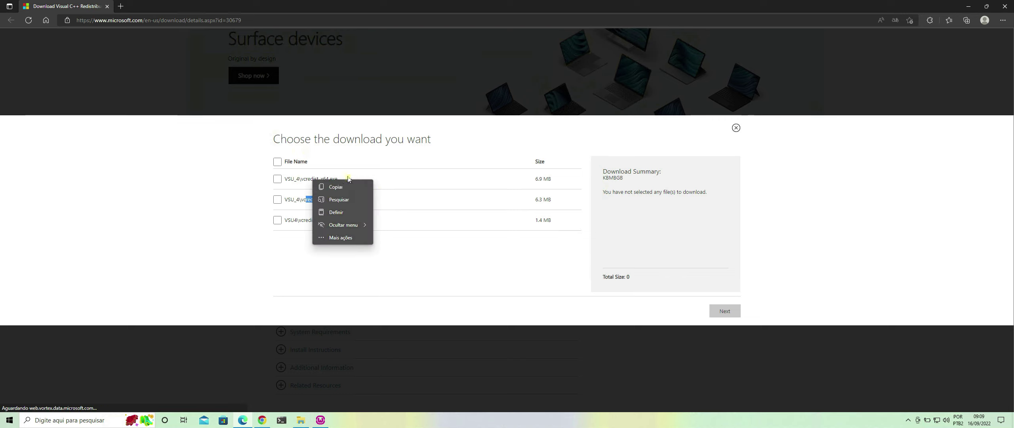
click(199, 170)
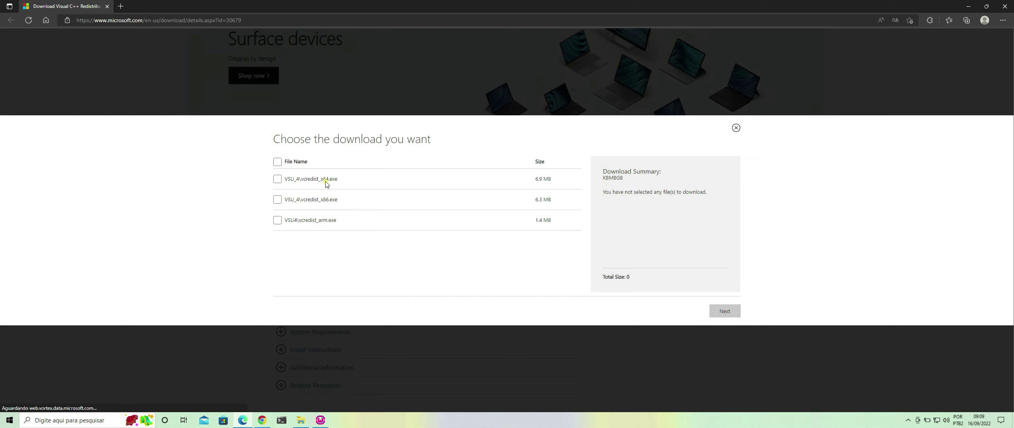
click(278, 179)
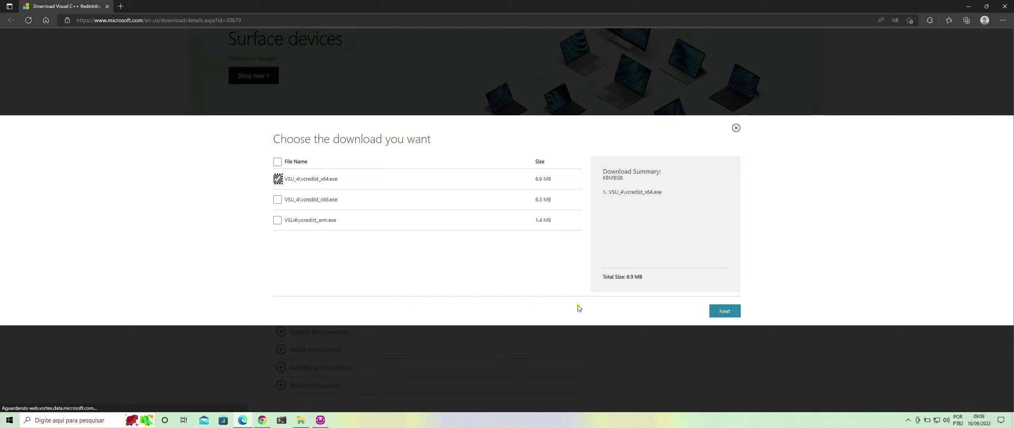
click(725, 312)
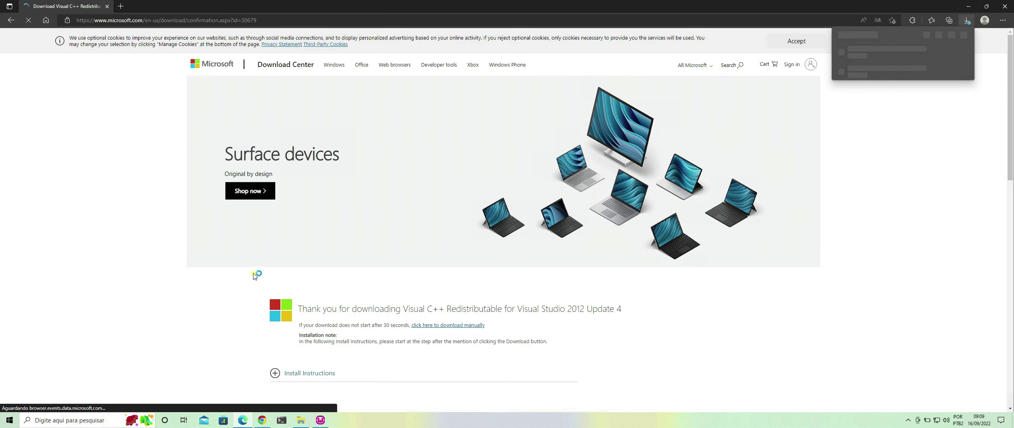
click(912, 62)
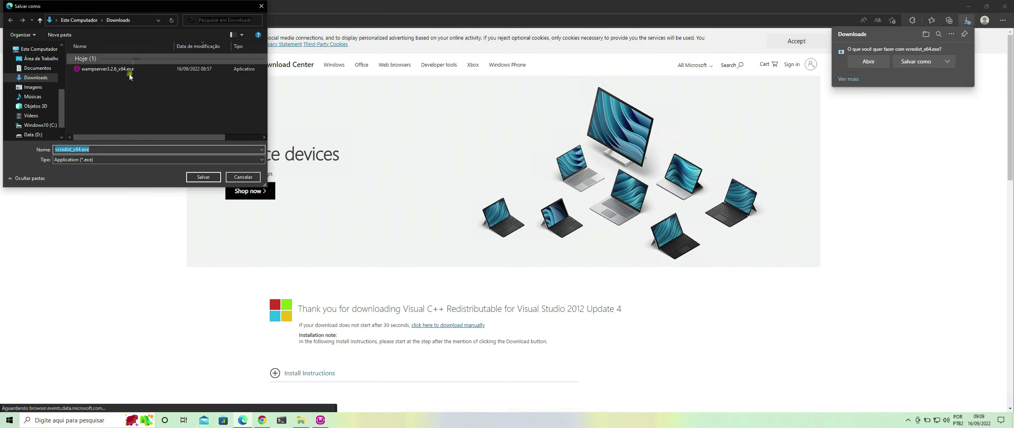
click(203, 177)
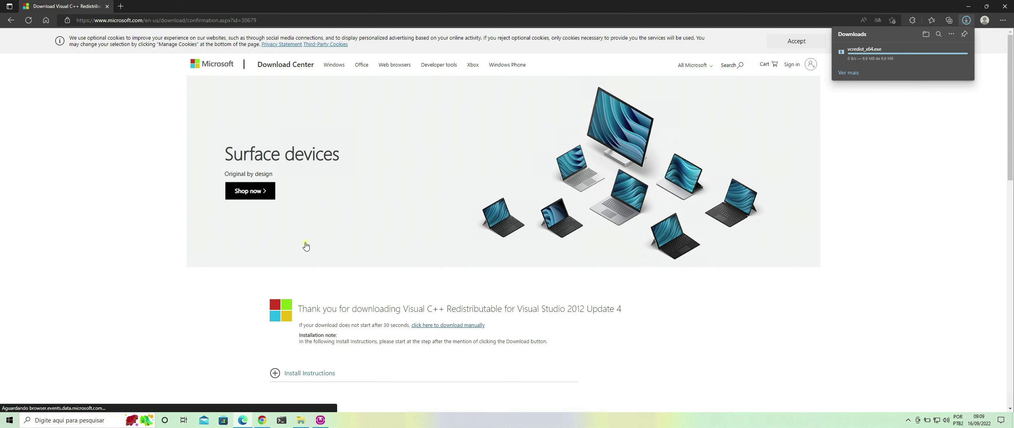
click(968, 6)
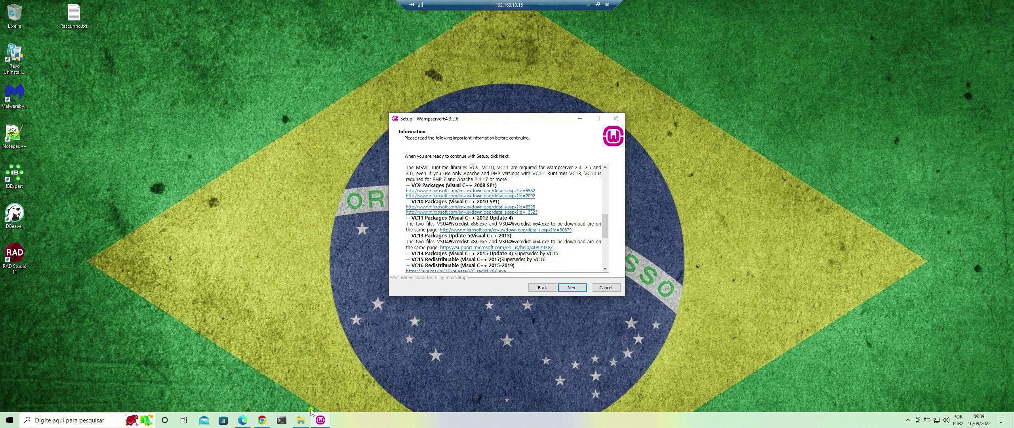
Install the Visual C++ 2012 Redistributable (x64) from vcredist_x64.exe in Downloads, accepting its terms, permitting the changes and closing the installer when done.
click(302, 420)
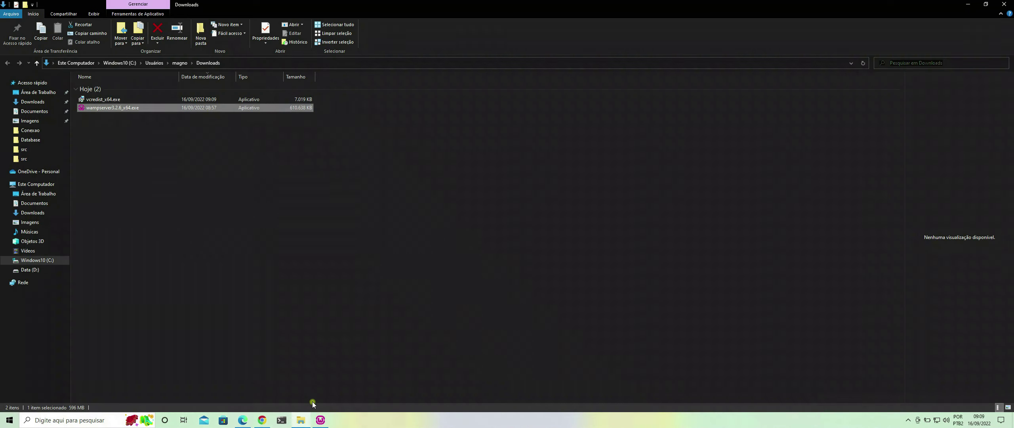
click(104, 114)
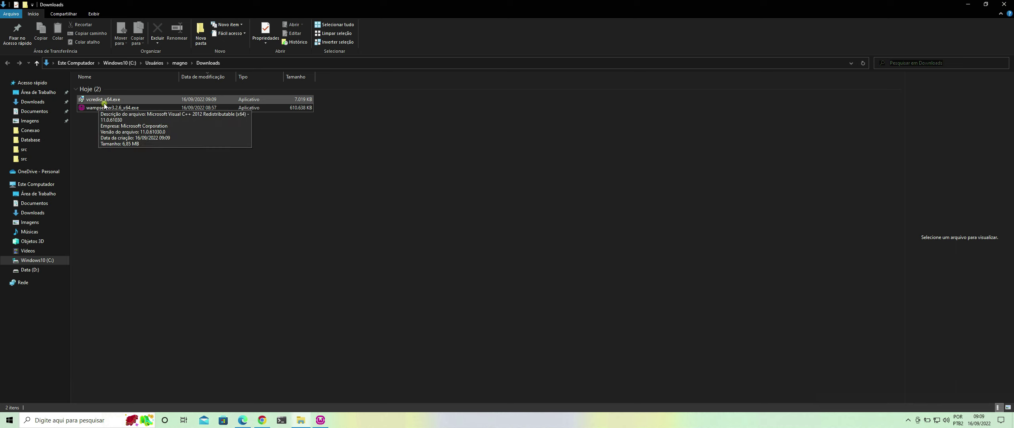
double_click(103, 102)
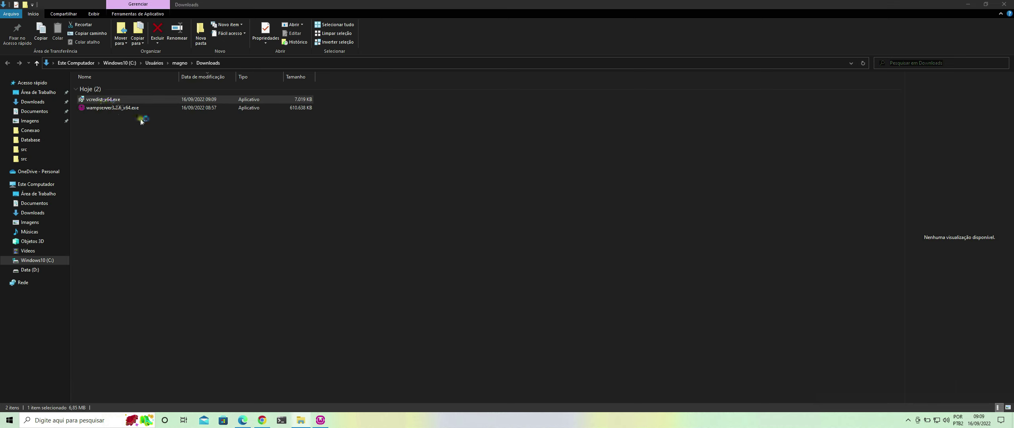
click(420, 243)
click(551, 256)
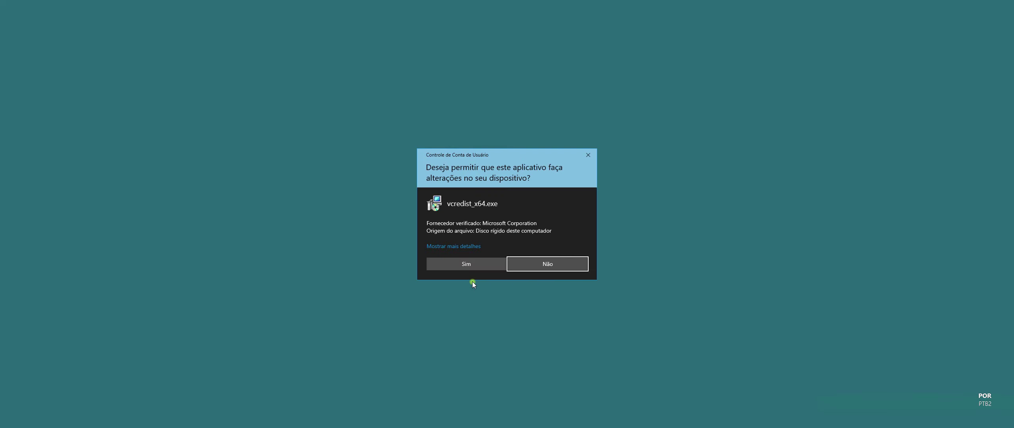
click(464, 263)
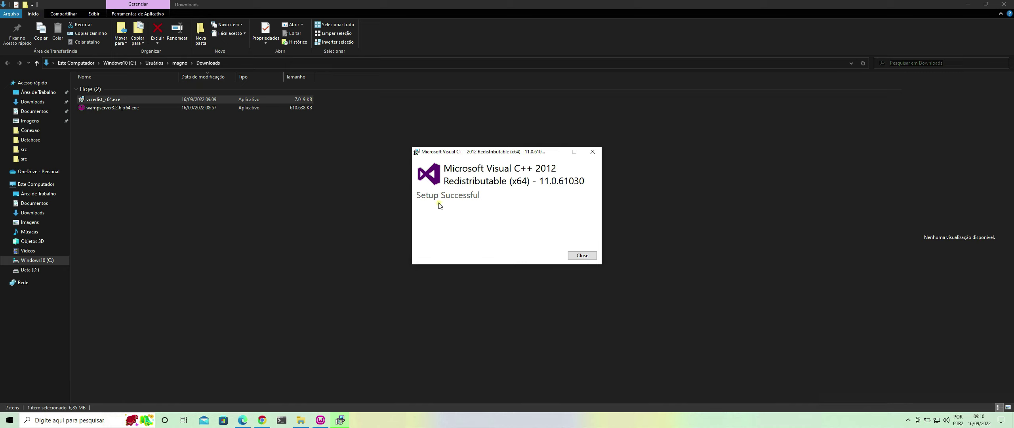
click(580, 255)
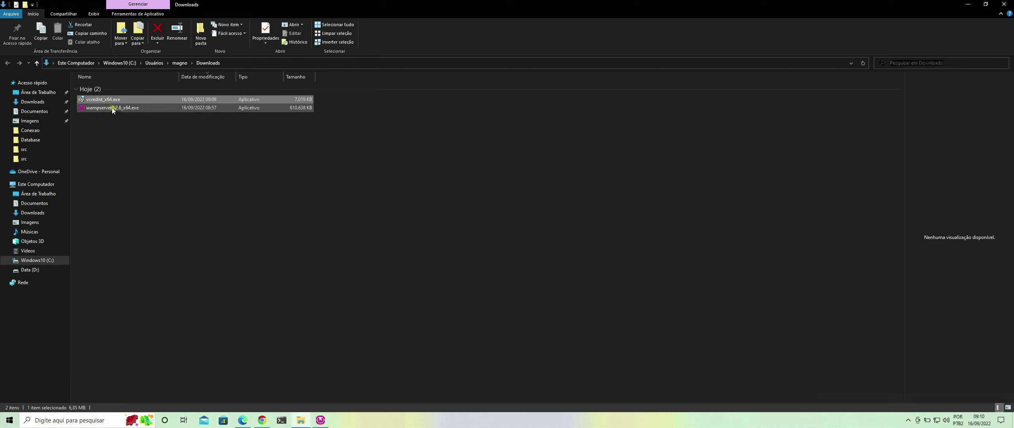
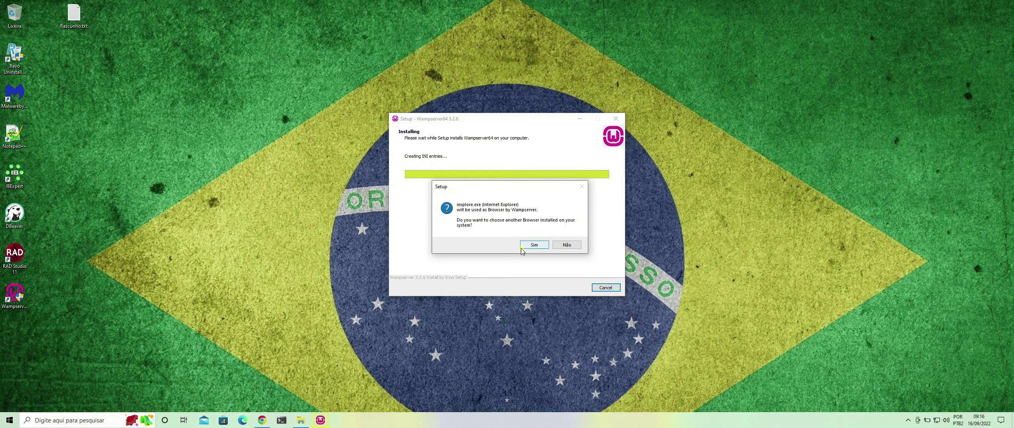
Choose chrome.exe from Arquivos de Programas\Google\Chrome\Application as Wampserver's browser.
click(535, 245)
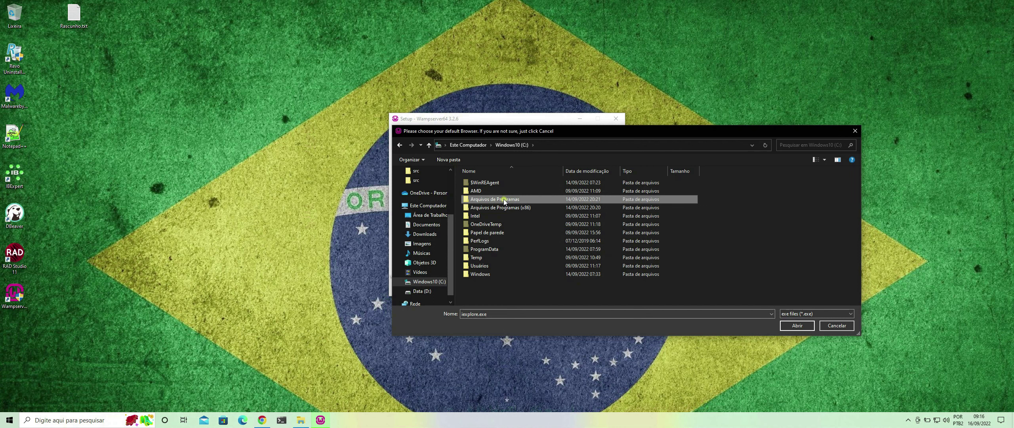
double_click(505, 202)
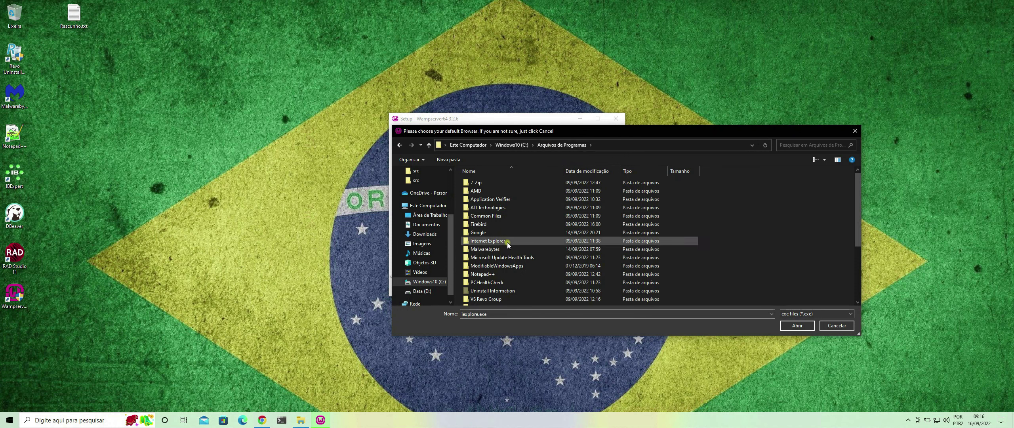
double_click(481, 231)
double_click(479, 185)
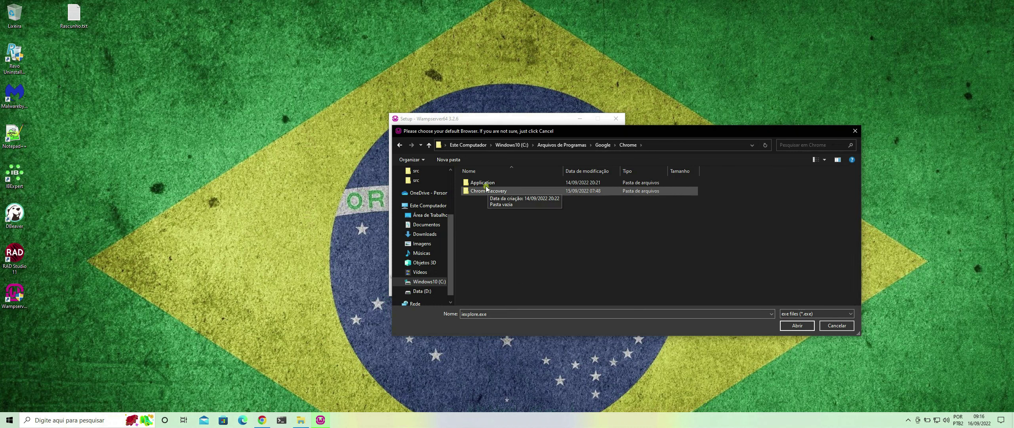
double_click(480, 183)
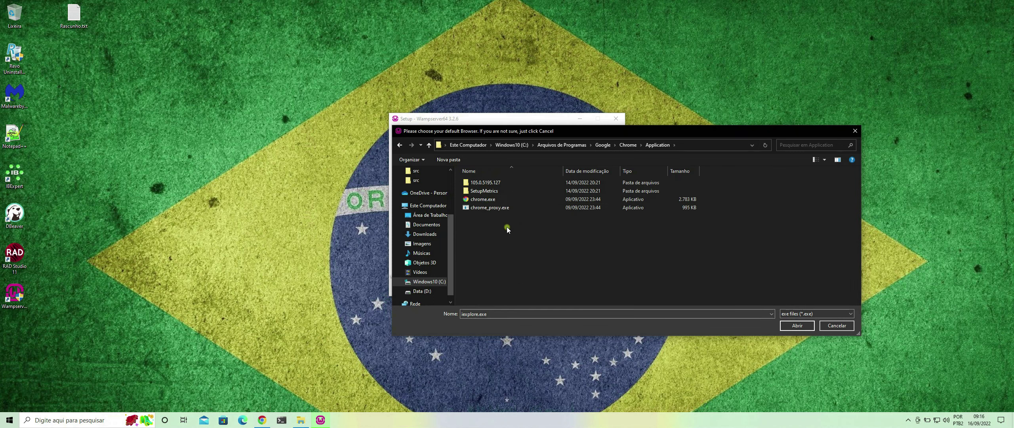
double_click(484, 199)
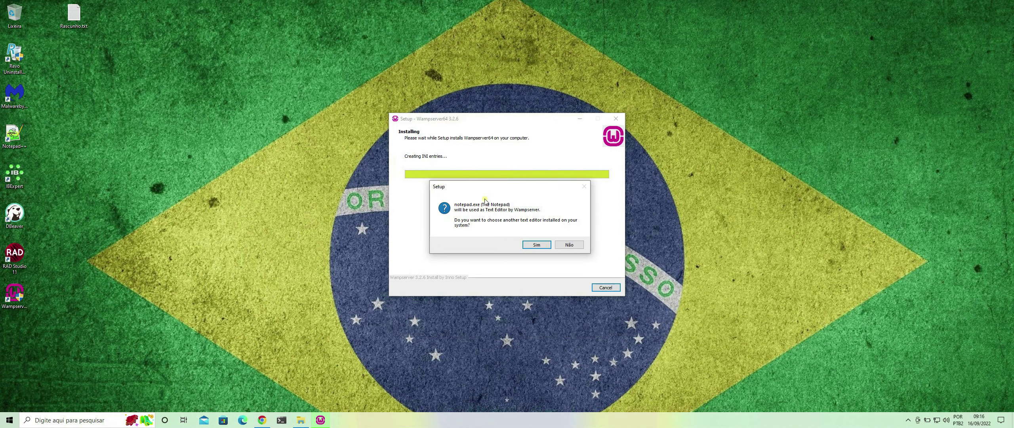
Choose notepad++.exe from Arquivos de Programas\Notepad++ as Wampserver's text editor.
click(536, 244)
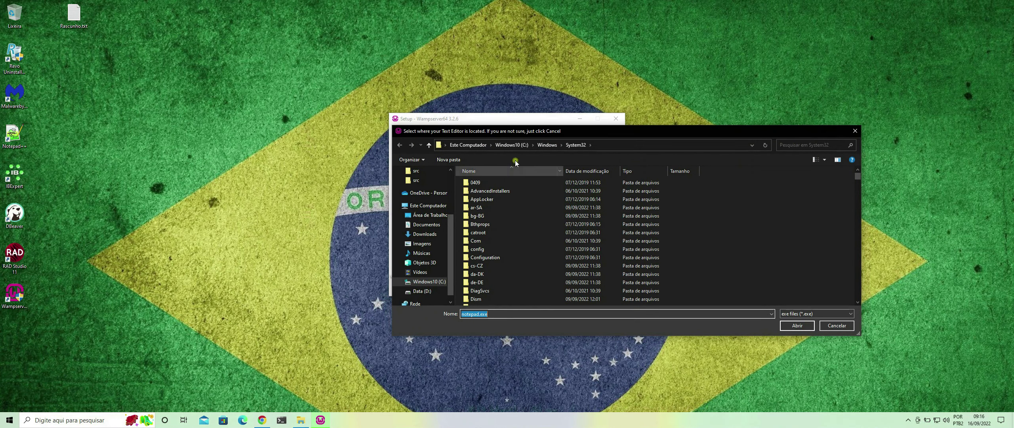
click(511, 145)
double_click(504, 199)
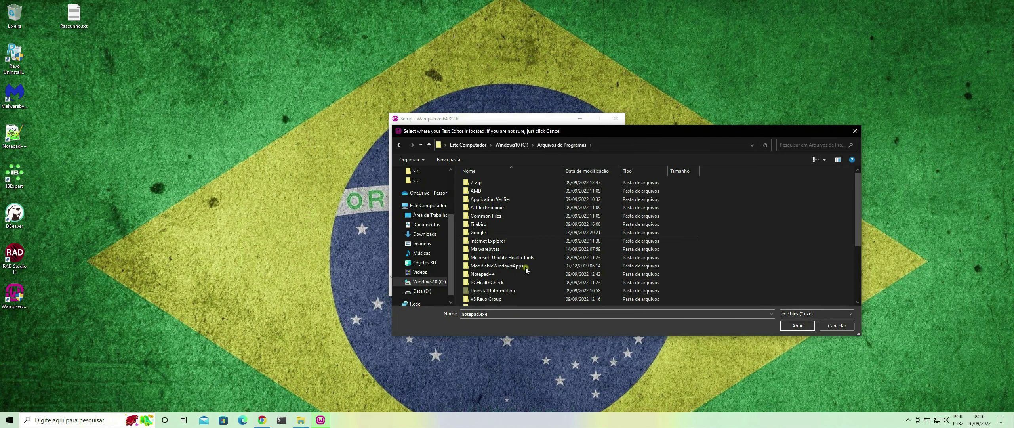
double_click(488, 274)
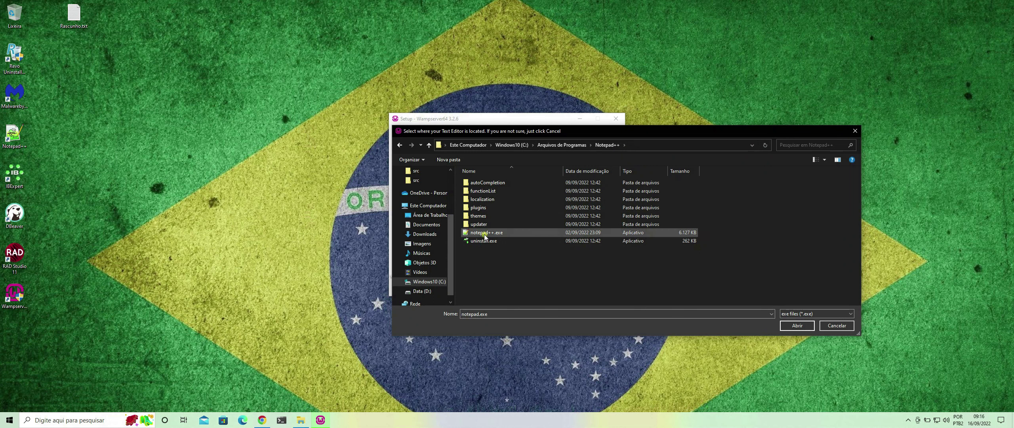
double_click(485, 234)
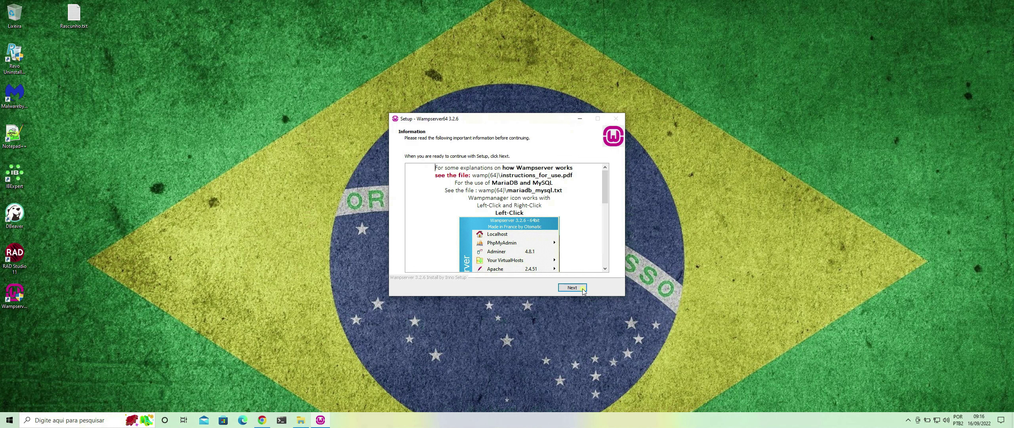
Finish the setup wizard and launch Wampserver64 from its desktop shortcut, permitting the changes.
click(577, 288)
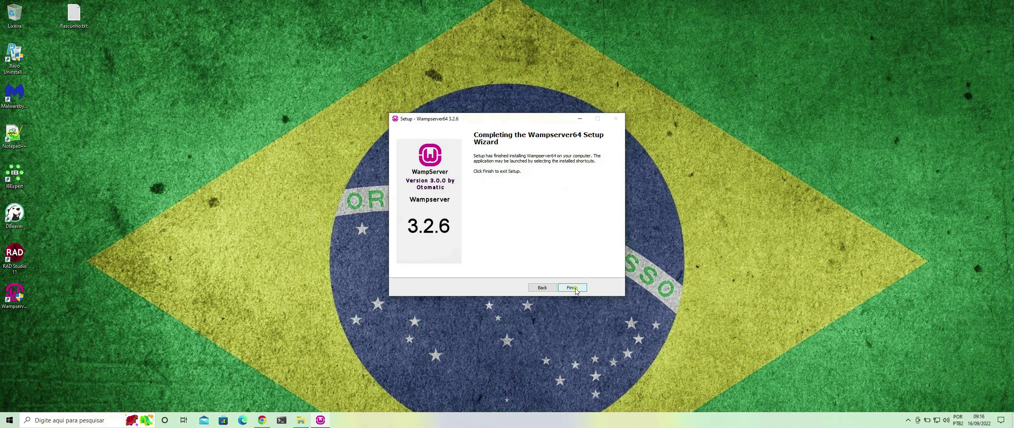
click(574, 288)
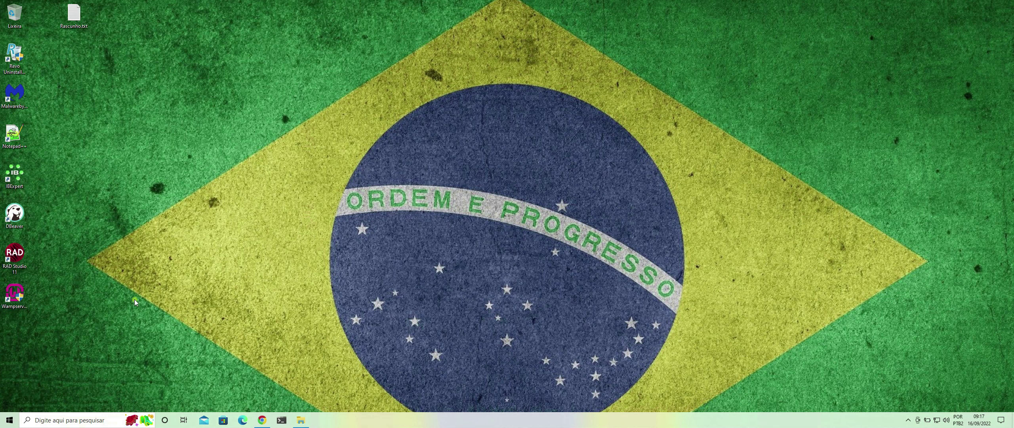
double_click(14, 293)
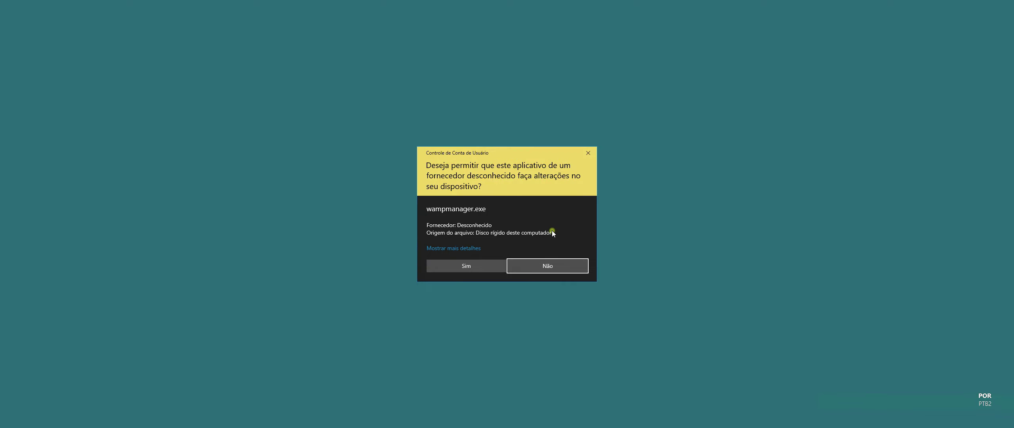
click(469, 266)
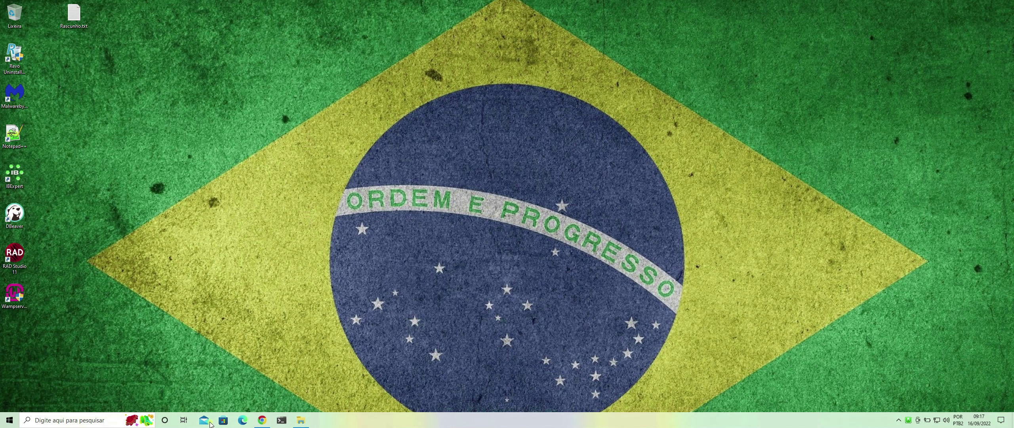
Switch to Chrome, load localhost and examine the Apache and MySQL versions on the Wampserver homepage.
click(262, 420)
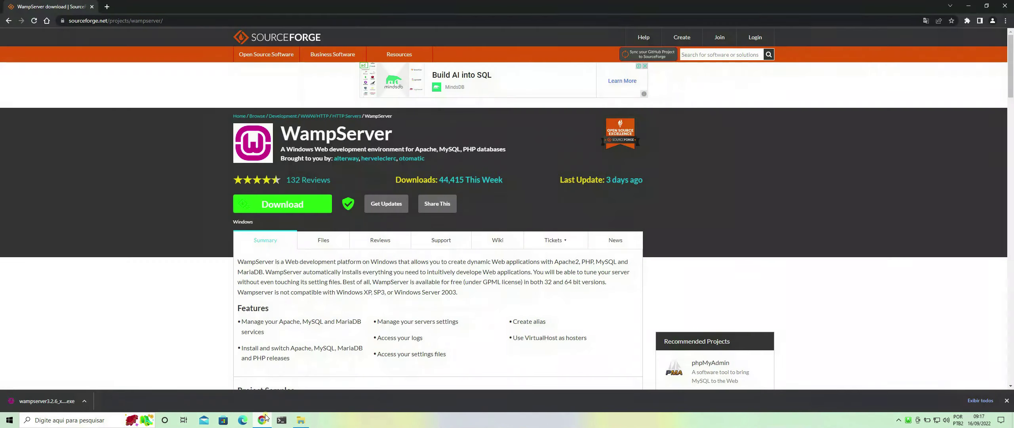
click(180, 24)
text(localhost)
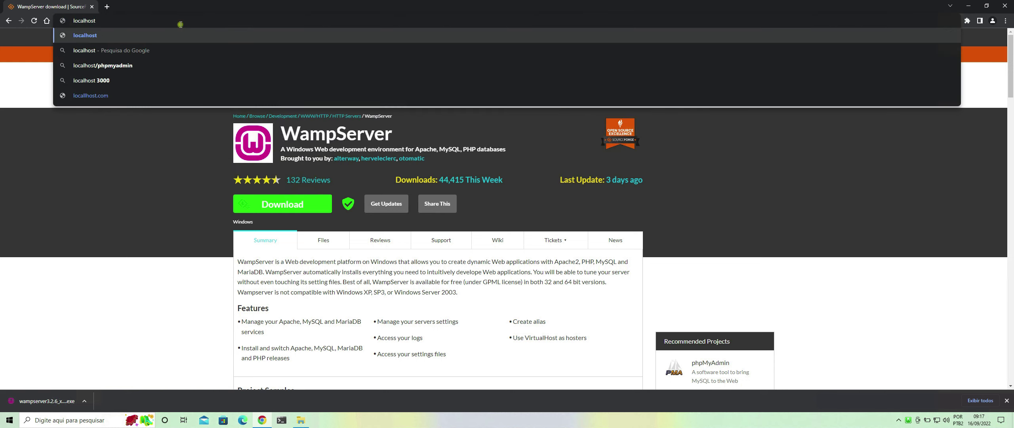
key(Return)
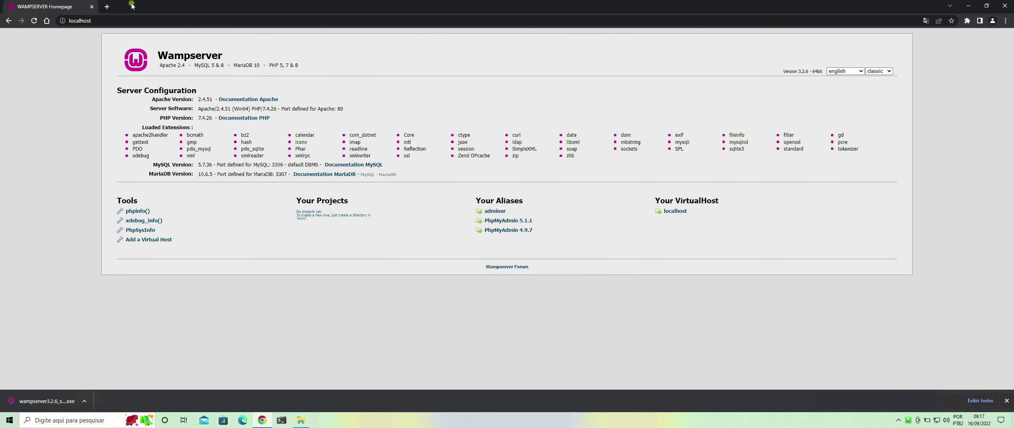
drag(185, 67, 156, 70)
drag(224, 66, 191, 71)
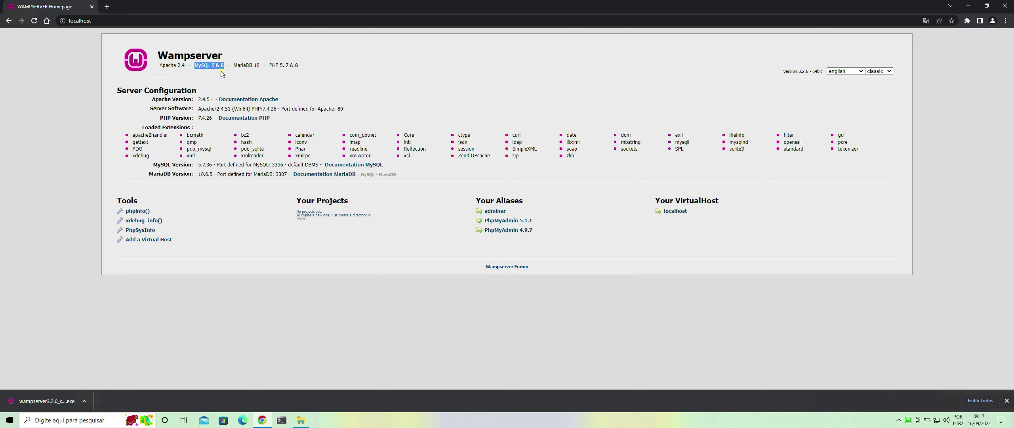